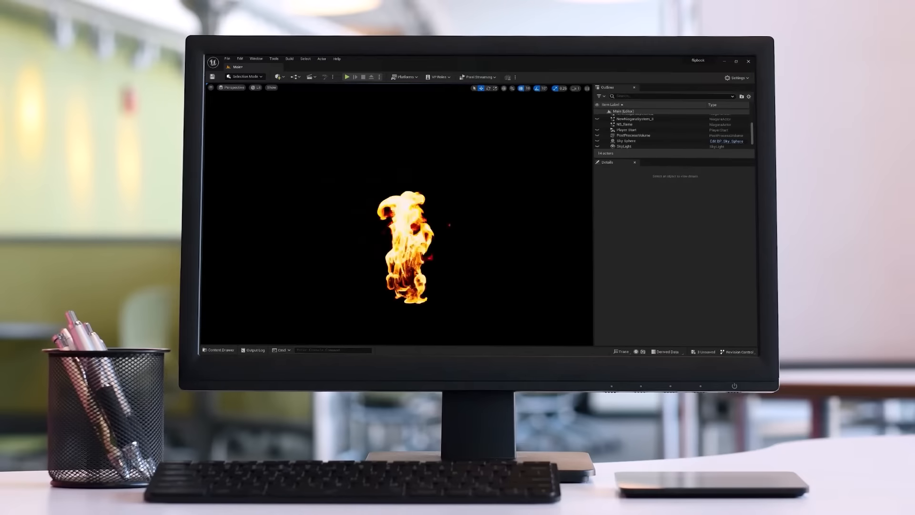
- Place the candle Niagara system in the level beside the large flame and delete it again
{"action": "left_click", "coordinate": [211, 352]}
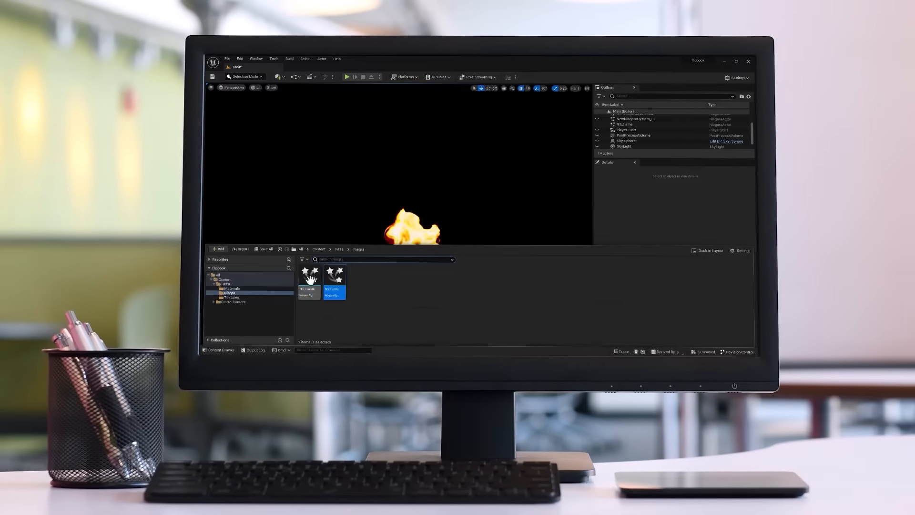
{"action": "left_click_drag", "start_coordinate": [311, 279], "coordinate": [293, 239]}
{"action": "left_click", "coordinate": [296, 305]}
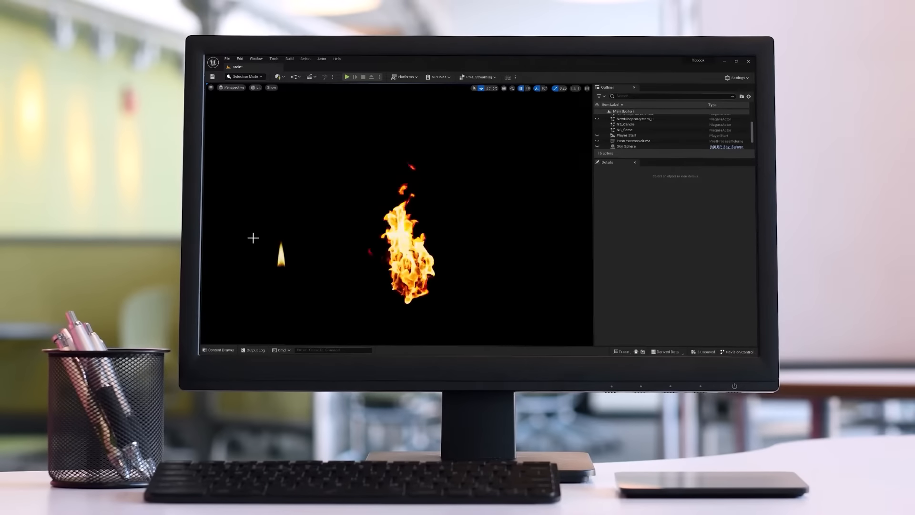
{"action": "left_click", "coordinate": [281, 260]}
{"action": "key", "text": "Delete"}
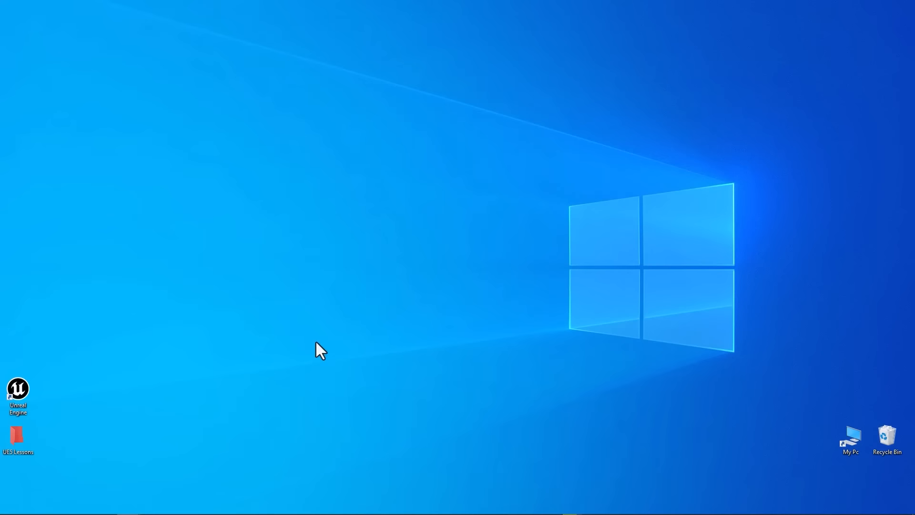
- Launch Unreal Engine and create a blank Film / Video & Live Events project named SUBUV with Raytracing enabled
{"action": "double_click", "coordinate": [17, 391]}
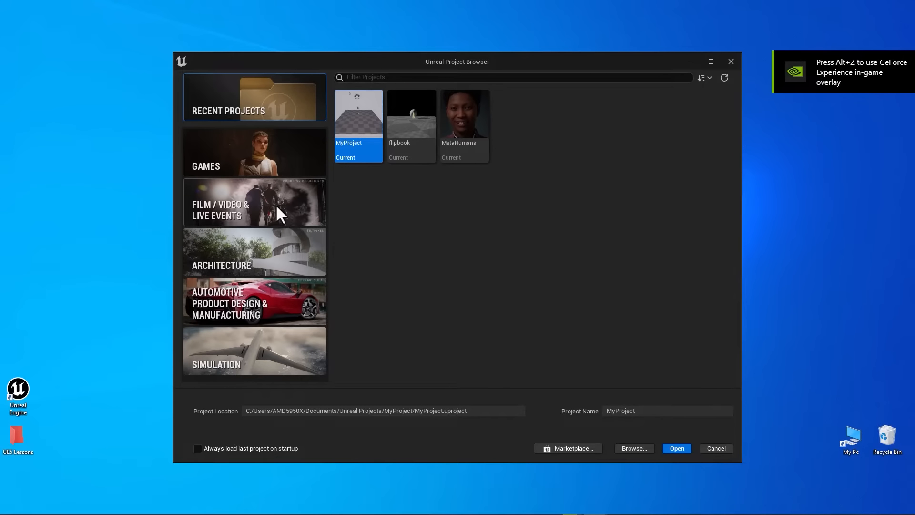
{"action": "left_click", "coordinate": [237, 217]}
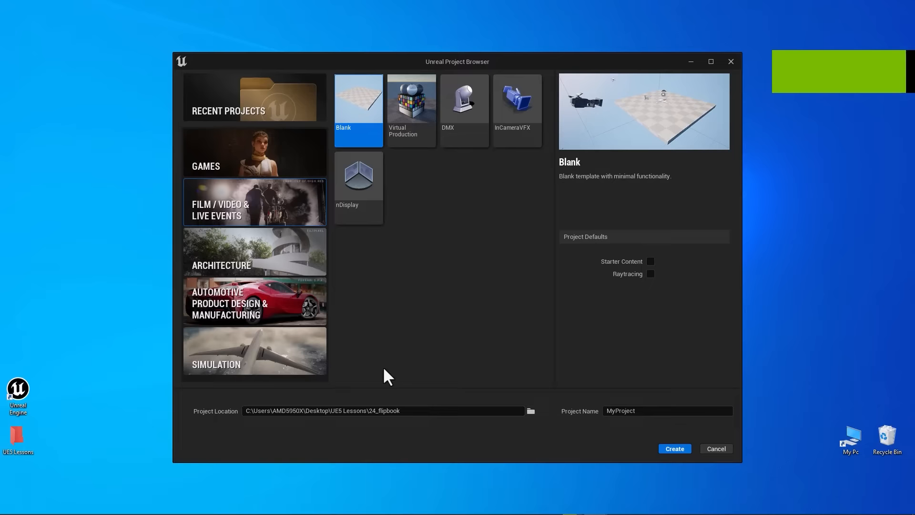
{"action": "left_click", "coordinate": [643, 411]}
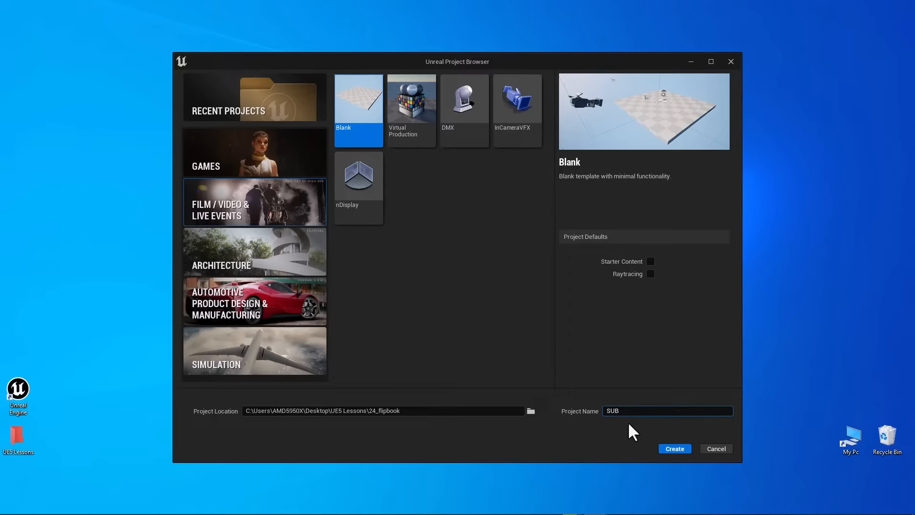
{"action": "left_click", "coordinate": [651, 274]}
{"action": "left_click", "coordinate": [669, 451]}
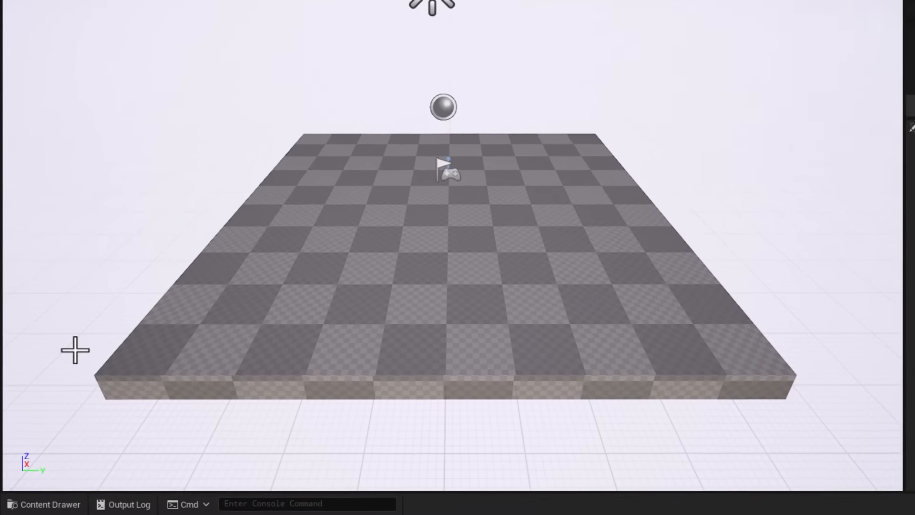
- Create a folder inside Content named with the creator's first name
{"action": "left_click", "coordinate": [38, 505]}
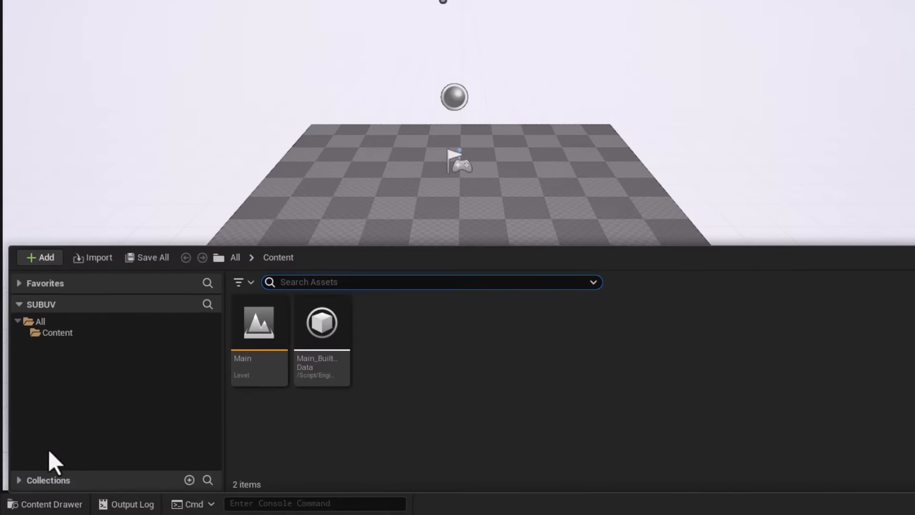
{"action": "right_click", "coordinate": [48, 334]}
{"action": "left_click", "coordinate": [189, 42]}
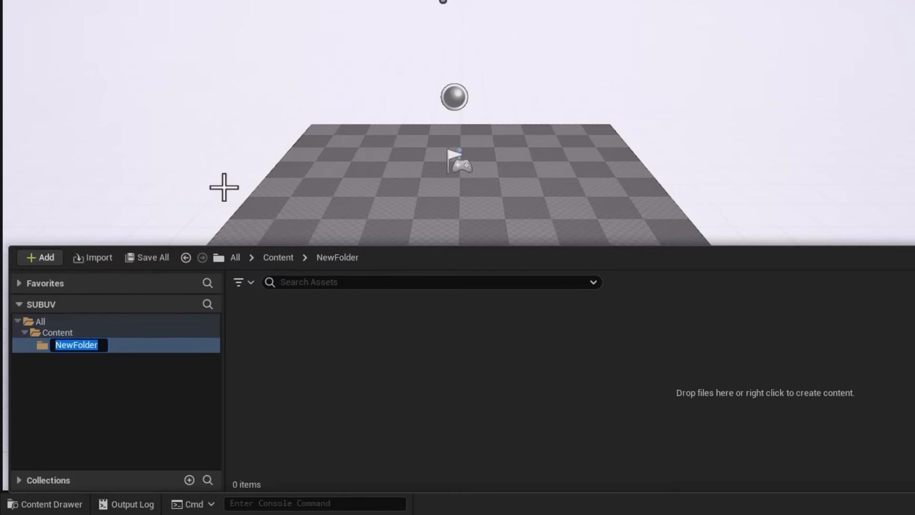
{"action": "type", "text": "Reza"}
{"action": "key", "text": "Return"}
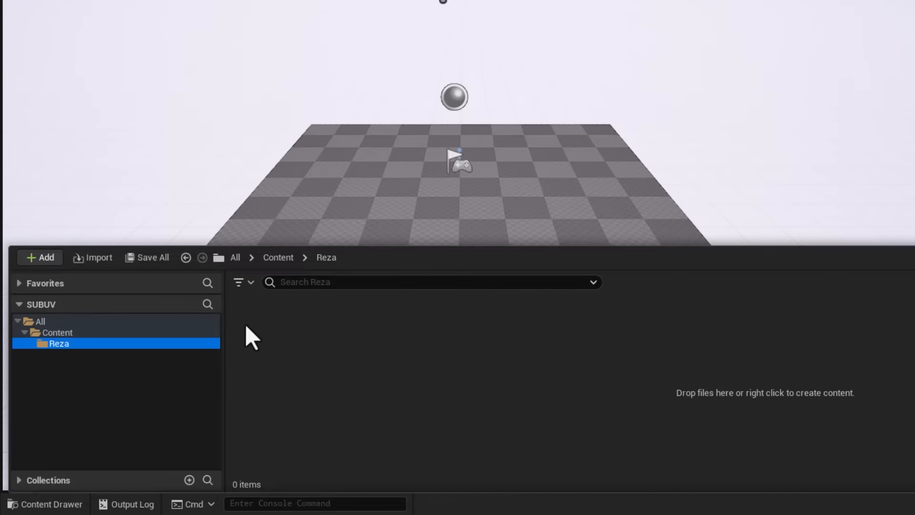
- Create three subfolders named Niagara, Material and Textures inside the personal folder under Content
{"action": "right_click", "coordinate": [270, 325]}
{"action": "left_click", "coordinate": [372, 11]}
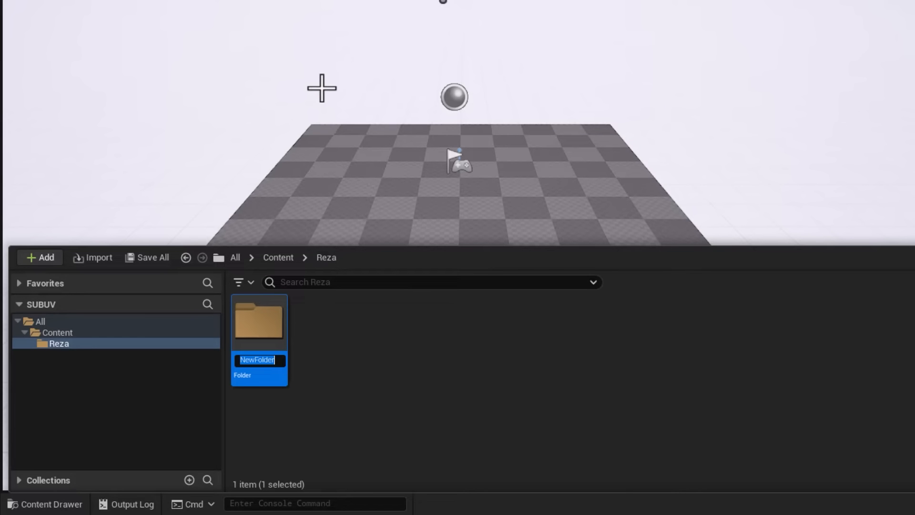
{"action": "type", "text": "Niagara"}
{"action": "key", "text": "Return"}
{"action": "right_click", "coordinate": [308, 368]}
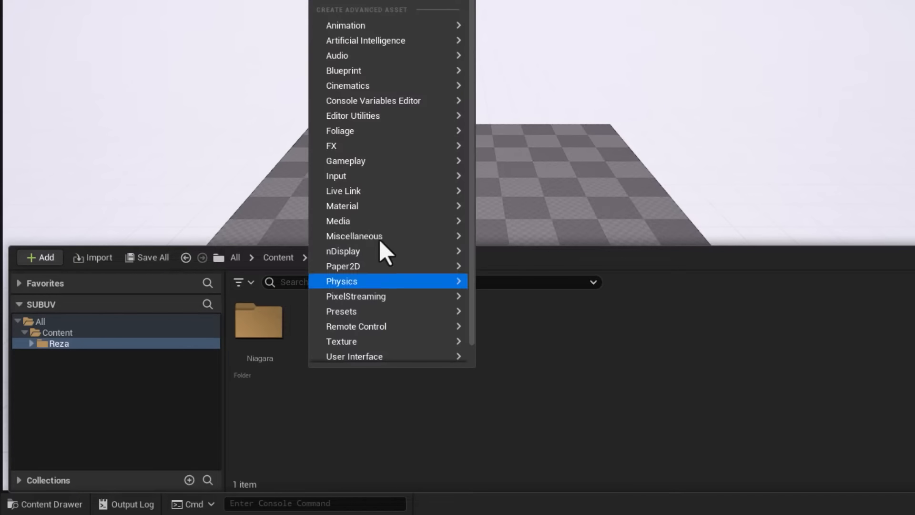
{"action": "left_click", "coordinate": [353, 1]}
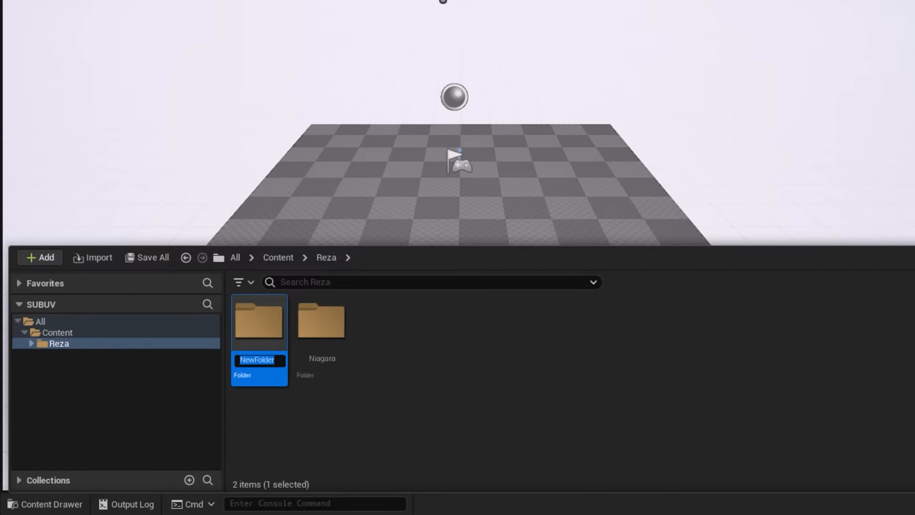
{"action": "type", "text": "Material"}
{"action": "key", "text": "Return"}
{"action": "right_click", "coordinate": [374, 351]}
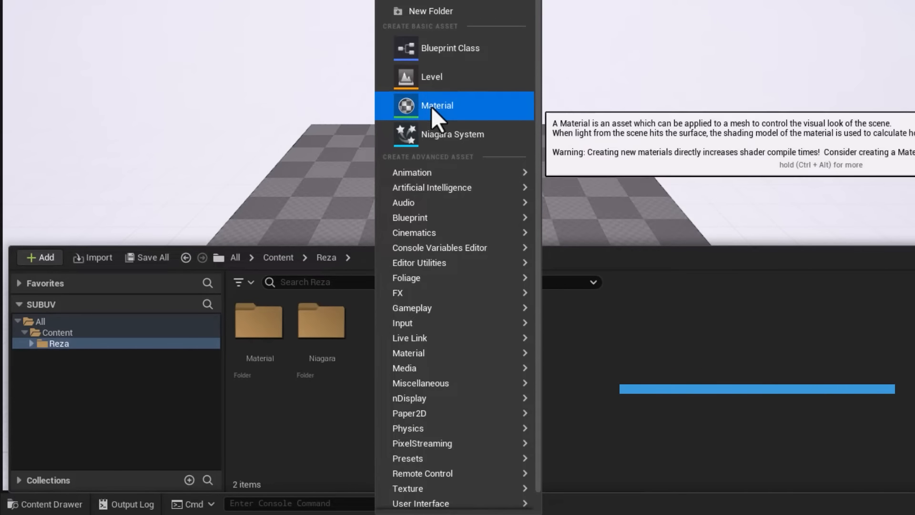
{"action": "left_click", "coordinate": [431, 8]}
{"action": "type", "text": "Textures"}
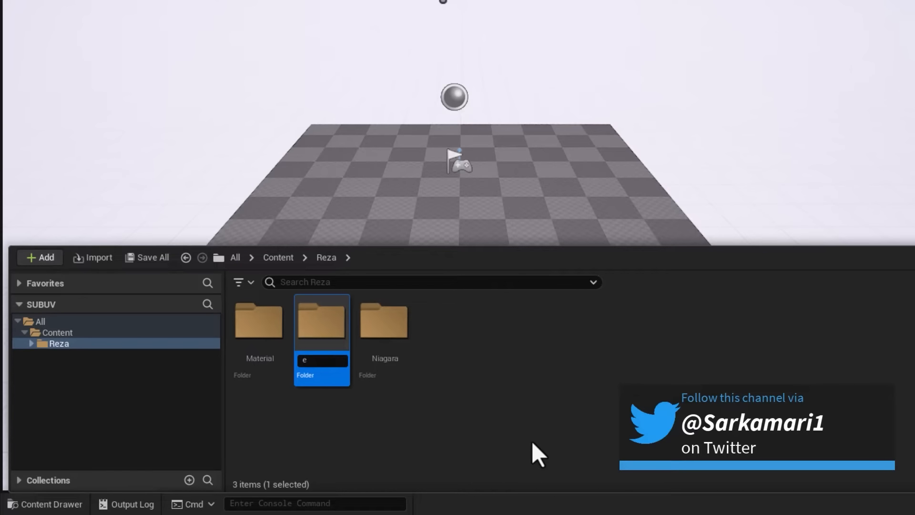
{"action": "key", "text": "Return"}
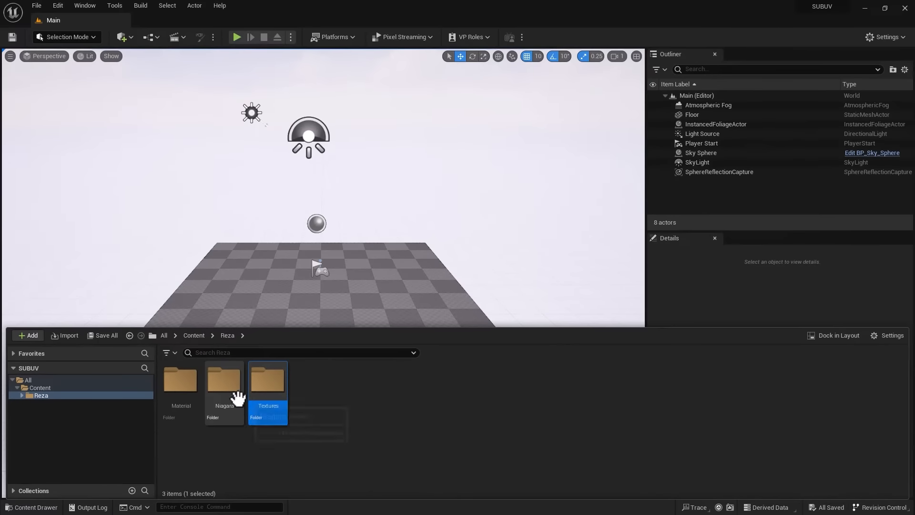
- Create a Niagara system named NS_Flame in the Niagara folder, based on the Empty emitter template
{"action": "double_click", "coordinate": [236, 394]}
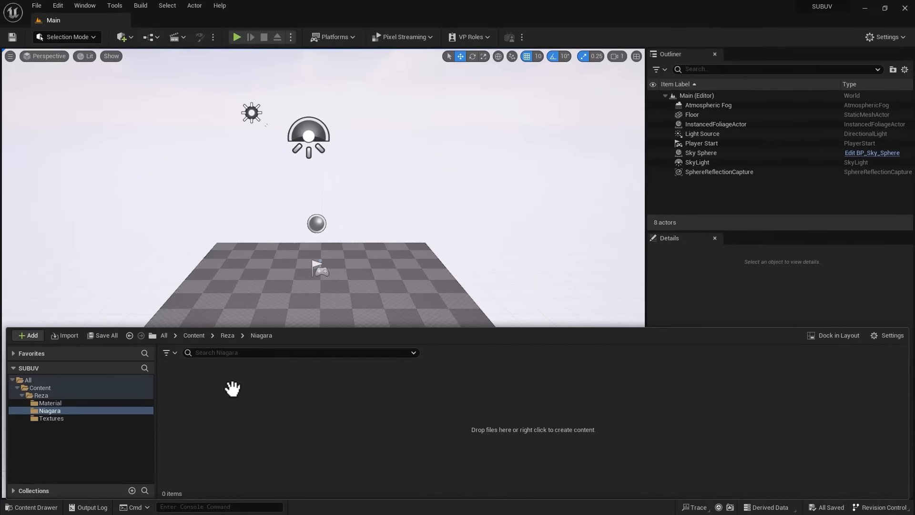
{"action": "right_click", "coordinate": [204, 409]}
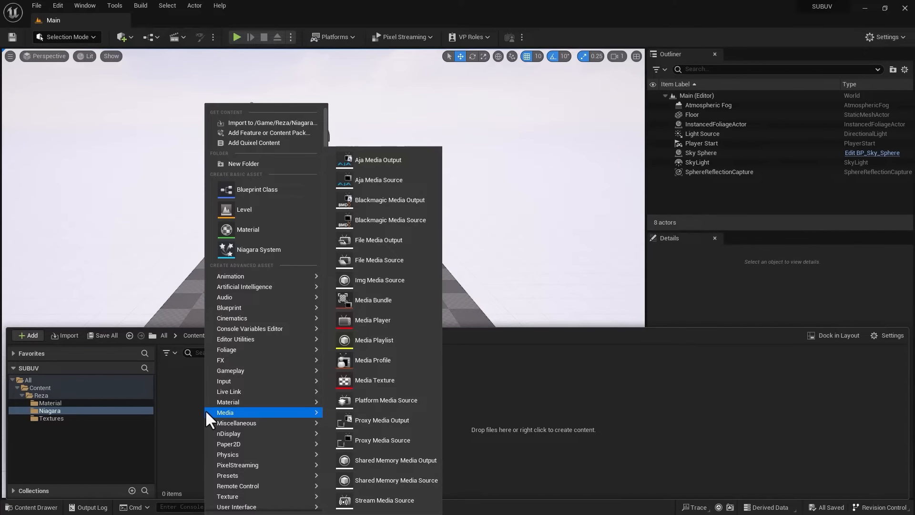
{"action": "left_click", "coordinate": [247, 250]}
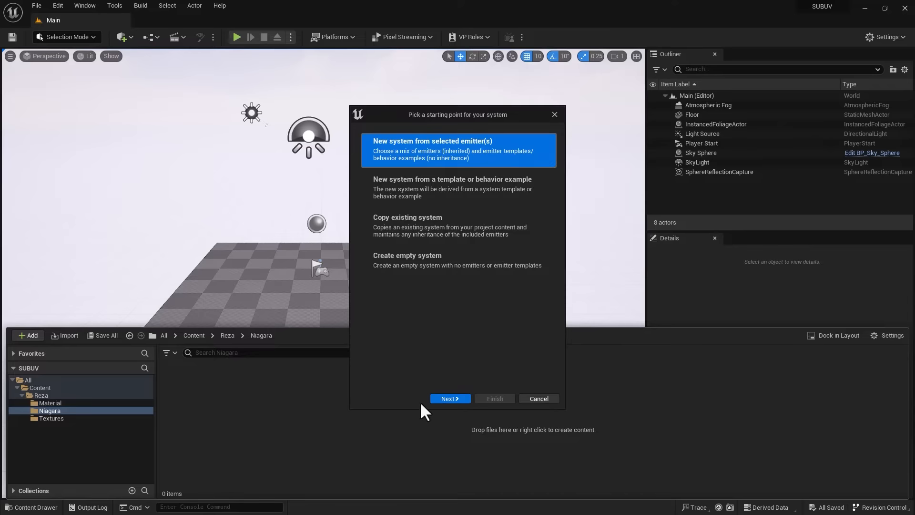
{"action": "left_click", "coordinate": [434, 399]}
{"action": "scroll", "coordinate": [405, 307], "scroll_direction": "down", "scroll_amount": 3}
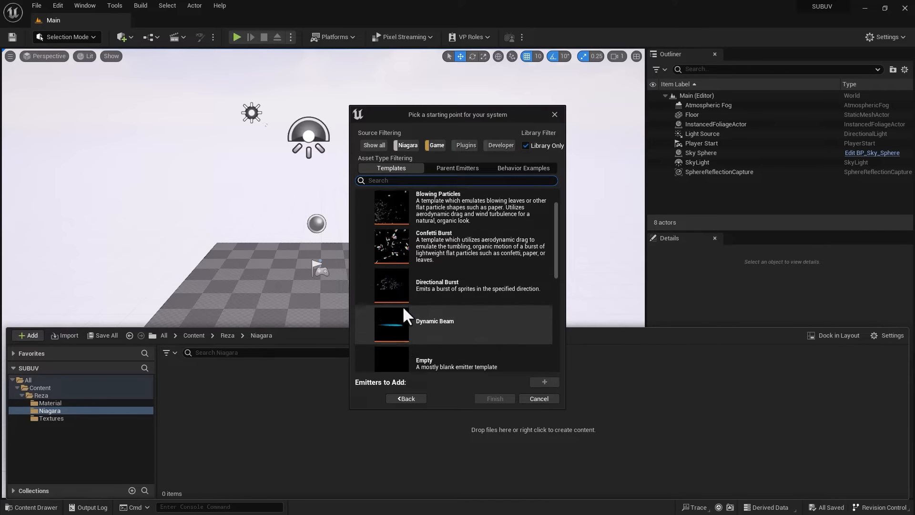
{"action": "left_click", "coordinate": [395, 332]}
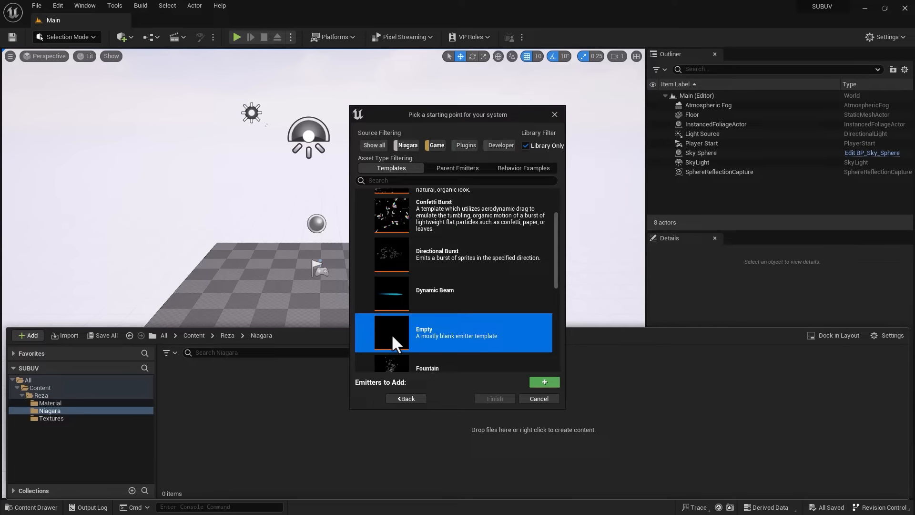
{"action": "left_click", "coordinate": [537, 381]}
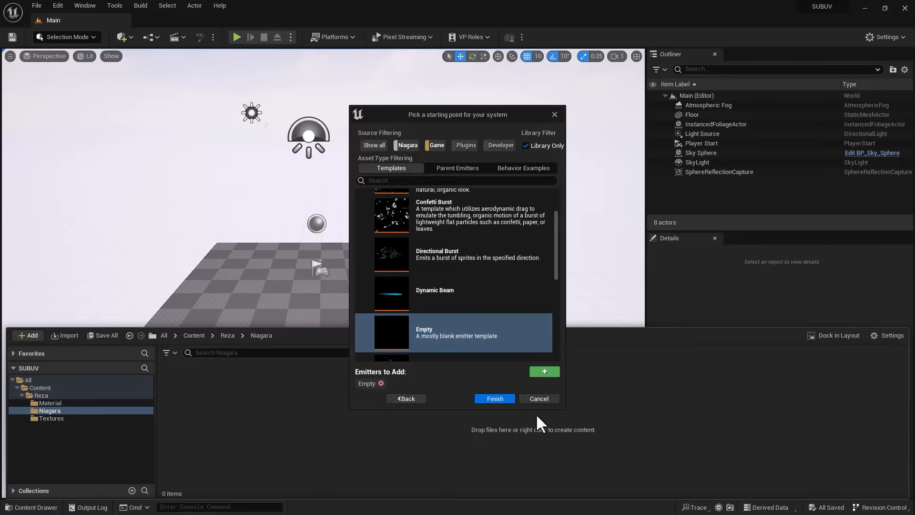
{"action": "left_click", "coordinate": [488, 395]}
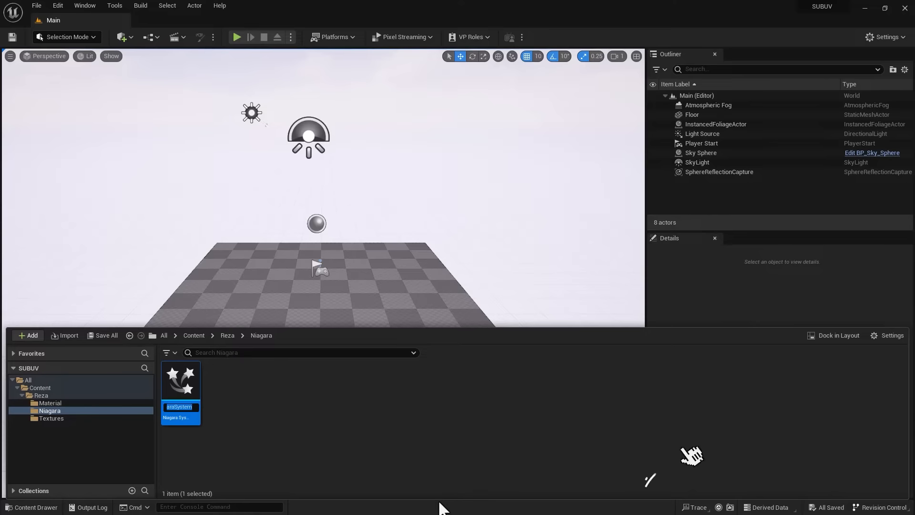
{"action": "type", "text": "NS_F"}
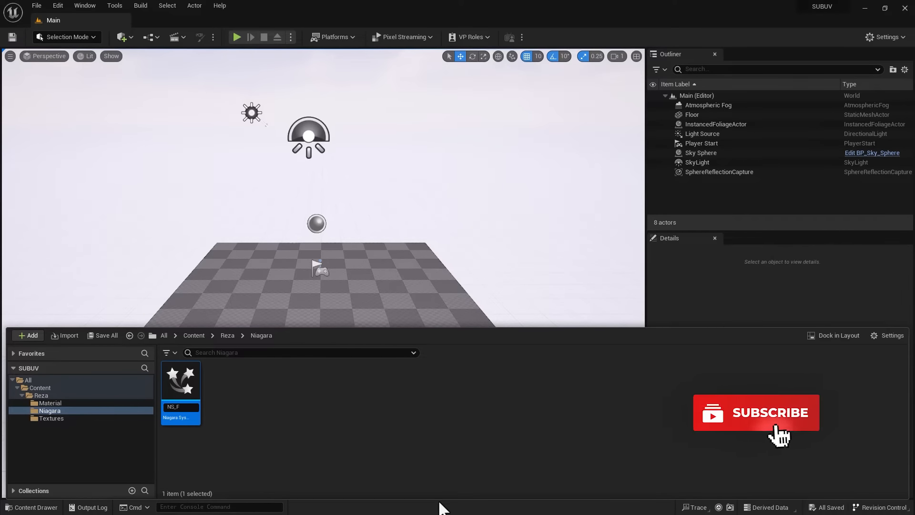
{"action": "type", "text": "lame"}
{"action": "key", "text": "Return"}
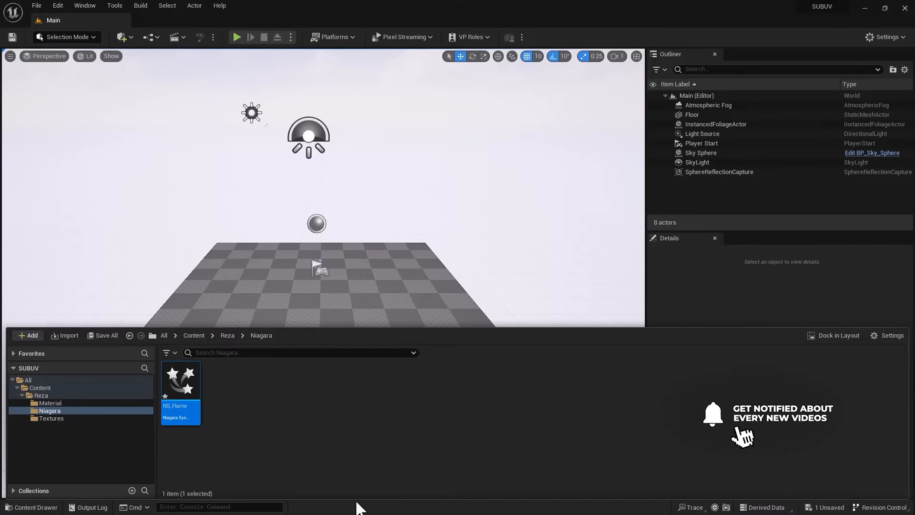
- Open NS_Flame for editing and pause its simulation playback with the Empty emitter selected
{"action": "mouse_move", "coordinate": [186, 377]}
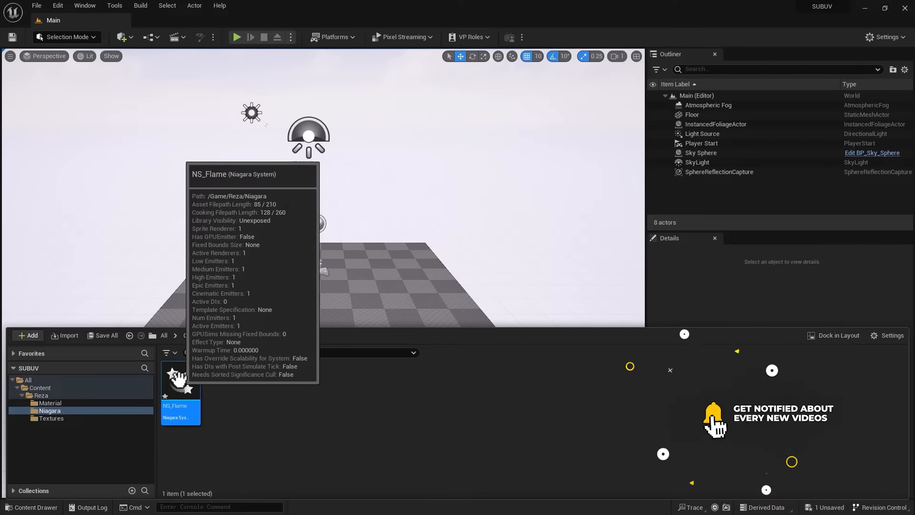
{"action": "double_click", "coordinate": [184, 378]}
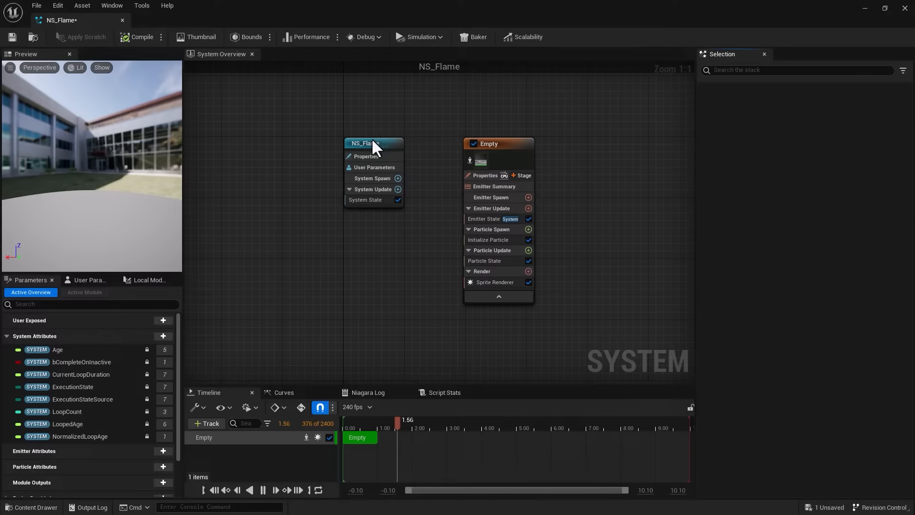
{"action": "mouse_move", "coordinate": [370, 142]}
{"action": "left_mouse_down"}
{"action": "mouse_move", "coordinate": [354, 140]}
{"action": "mouse_move", "coordinate": [380, 142]}
{"action": "left_mouse_up"}
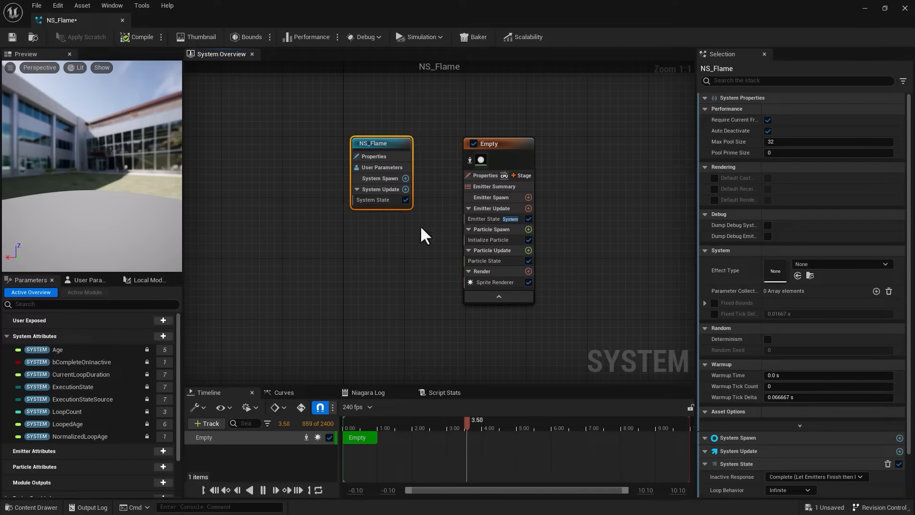
{"action": "mouse_move", "coordinate": [490, 143]}
{"action": "left_mouse_down"}
{"action": "mouse_move", "coordinate": [476, 136]}
{"action": "mouse_move", "coordinate": [489, 138]}
{"action": "left_mouse_up"}
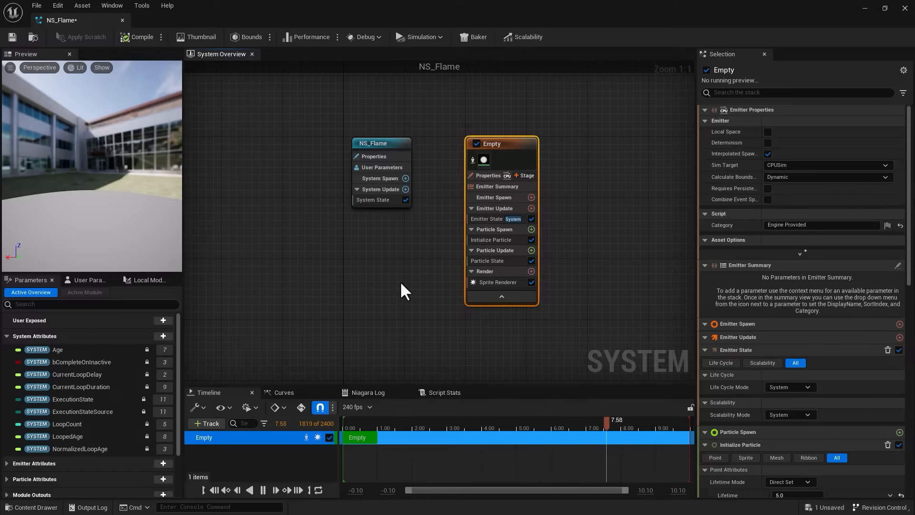
{"action": "left_click", "coordinate": [263, 491]}
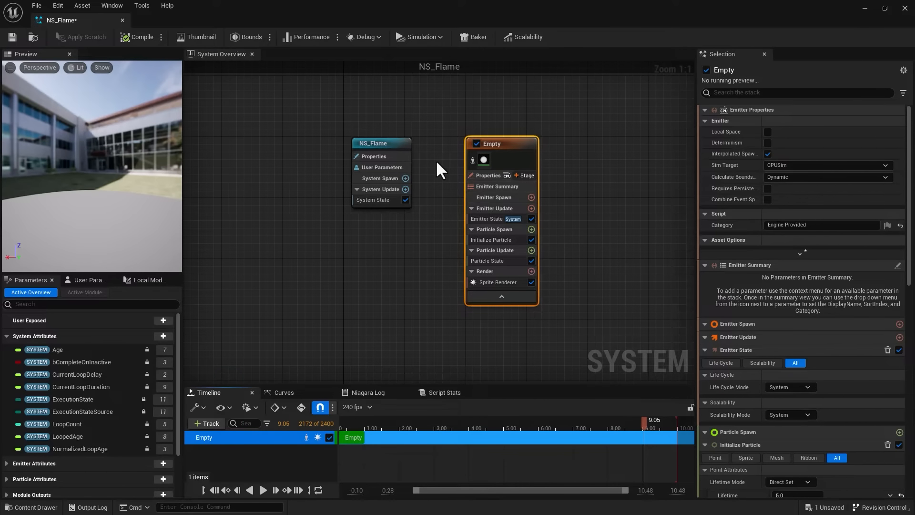
- Dock the NS_Flame editor beside the Main level and switch back to the Main level
{"action": "left_click_drag", "start_coordinate": [84, 21], "coordinate": [164, 22]}
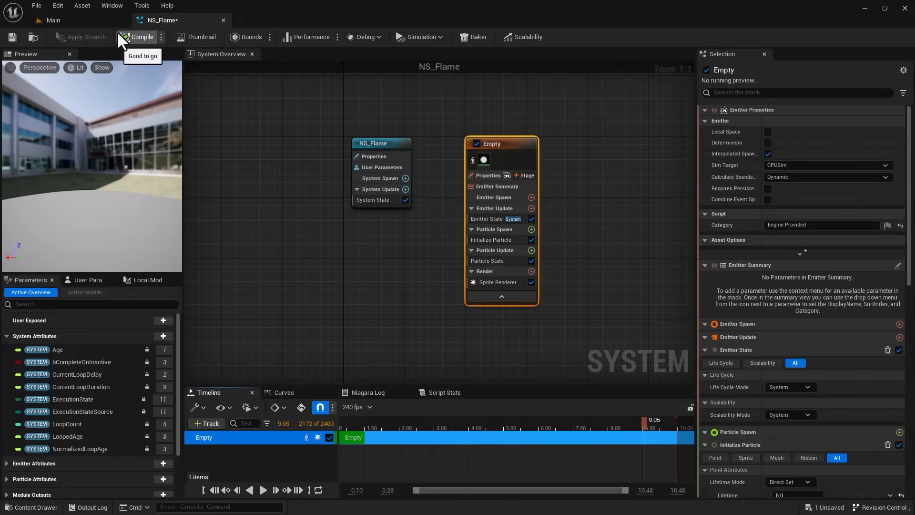
{"action": "left_click", "coordinate": [96, 20]}
{"action": "left_click", "coordinate": [162, 18]}
{"action": "left_click", "coordinate": [98, 20]}
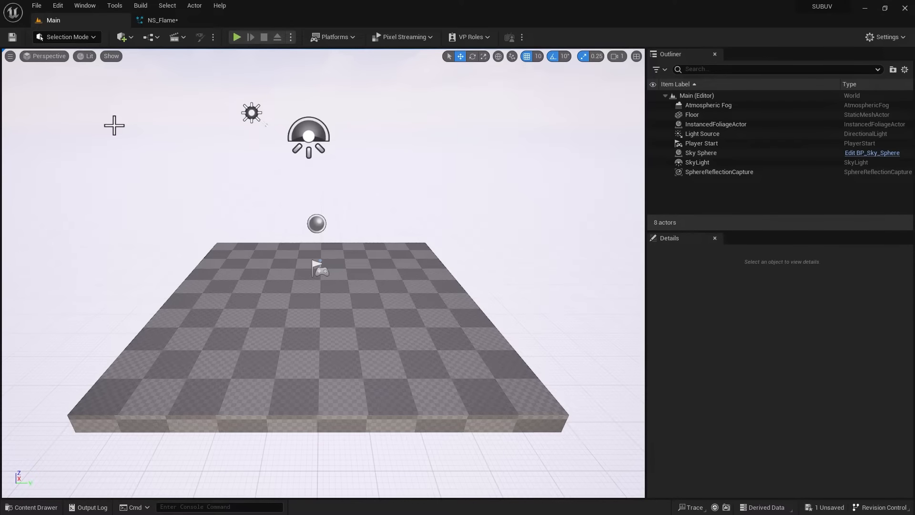
- Create a material named MM_Flame in the Material folder
{"action": "key", "text": "ctrl+space"}
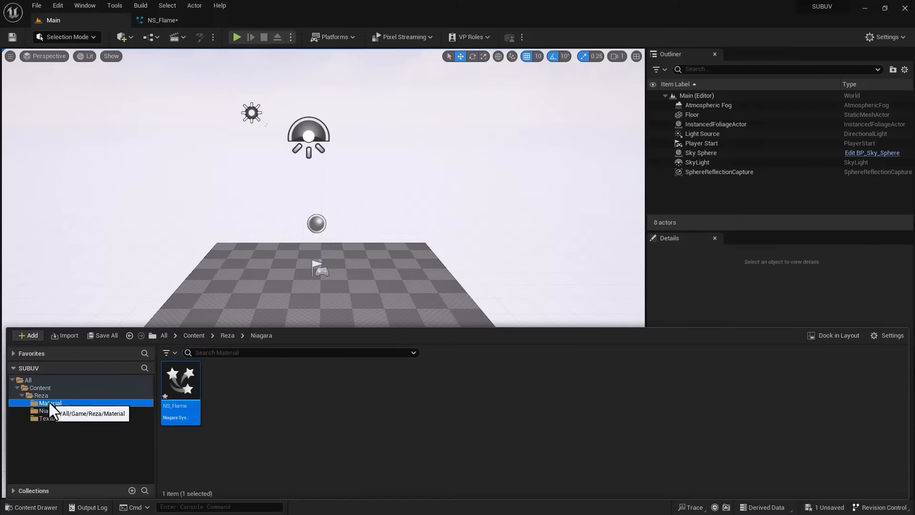
{"action": "left_click", "coordinate": [48, 402]}
{"action": "right_click", "coordinate": [184, 401]}
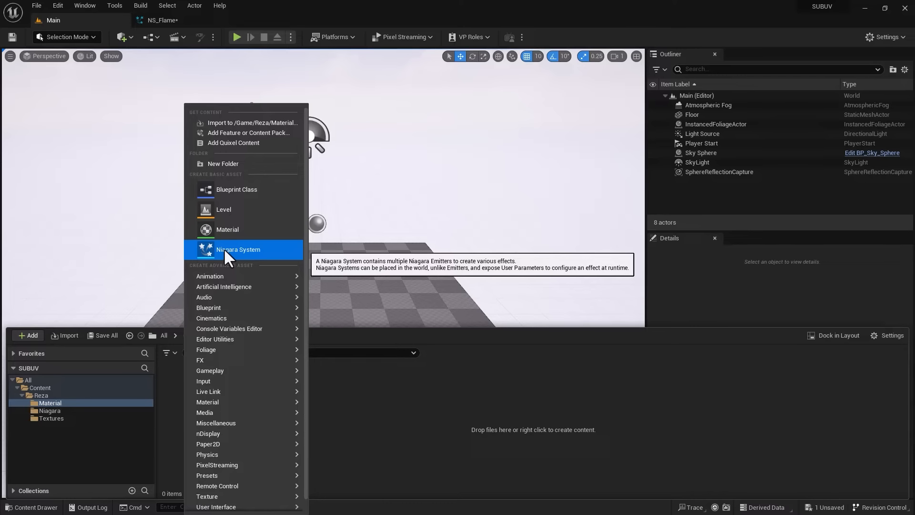
{"action": "left_click", "coordinate": [223, 231]}
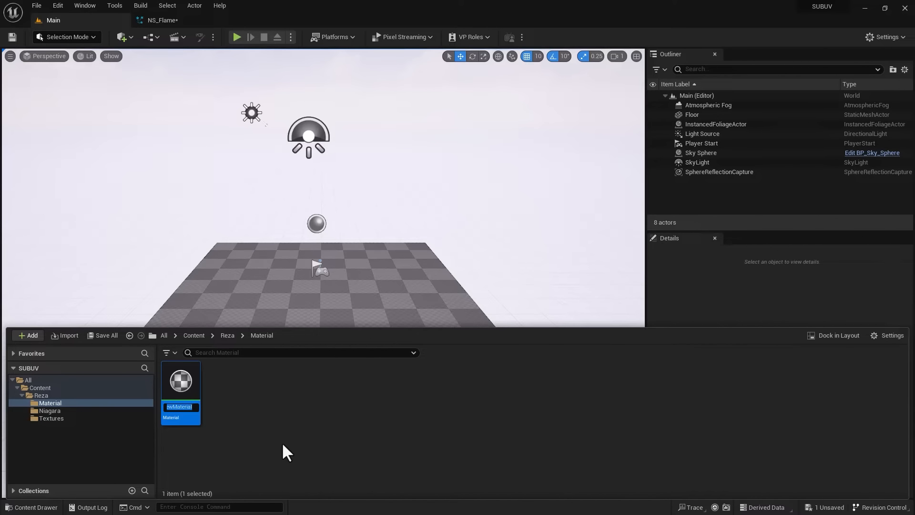
{"action": "type", "text": "MM"}
{"action": "type", "text": "_Fl"}
{"action": "type", "text": "ame"}
{"action": "key", "text": "Return"}
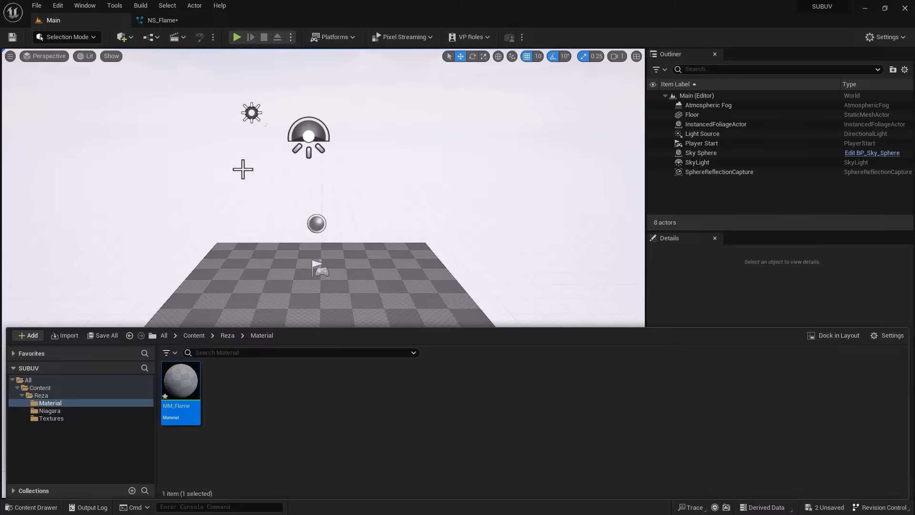
- Hide the Atmospheric Fog, InstancedFoliageActor, Player Start, Sky Sphere, SkyLight and SphereReflectionCapture in the level
{"action": "left_click", "coordinate": [652, 106]}
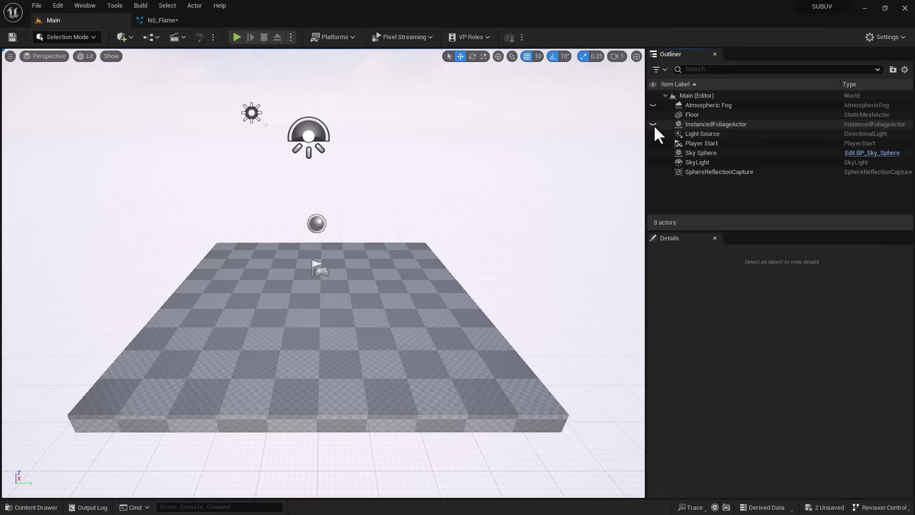
{"action": "left_click", "coordinate": [654, 124]}
{"action": "left_click", "coordinate": [652, 143]}
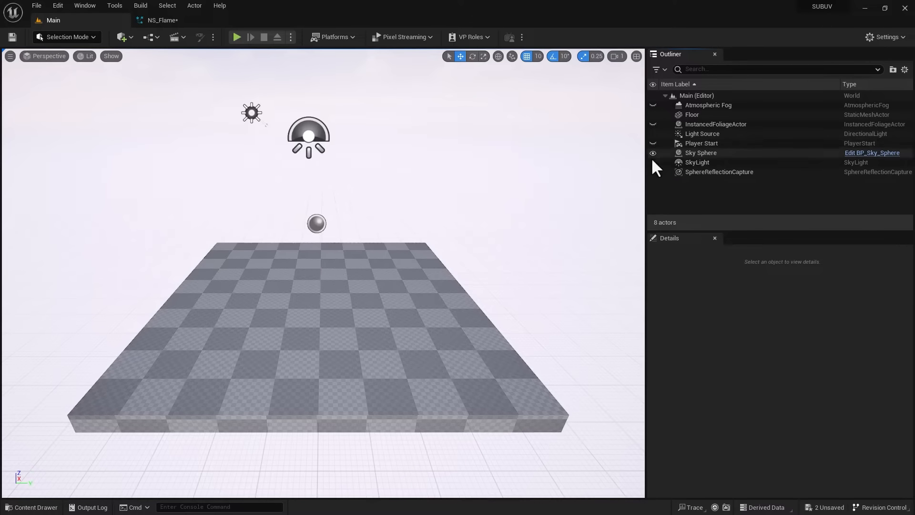
{"action": "left_click", "coordinate": [653, 153]}
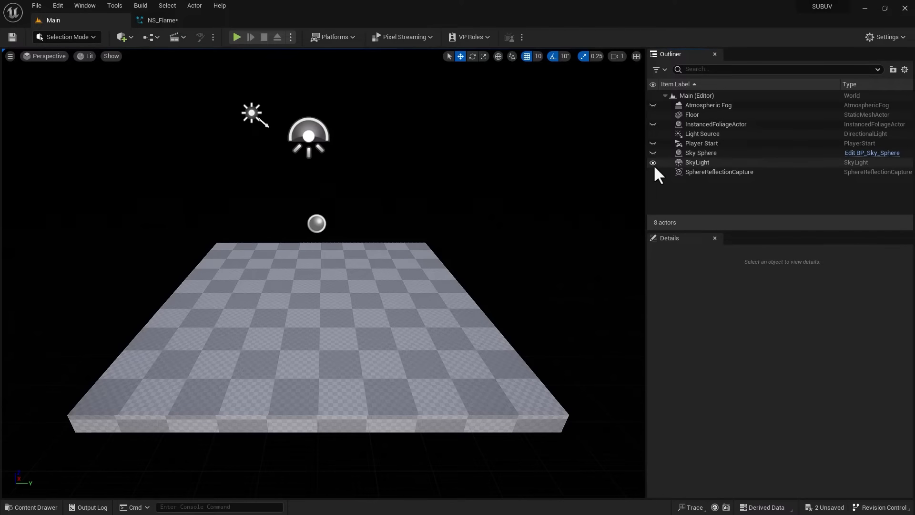
{"action": "left_click", "coordinate": [653, 162]}
{"action": "left_click", "coordinate": [653, 172]}
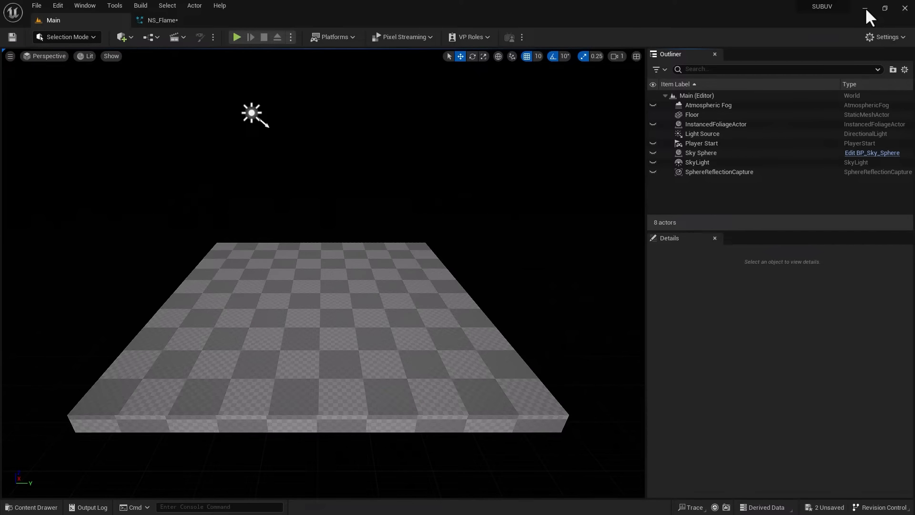
- Switch to the EmberGen fire project and disable its Ground and Skybox nodes
{"action": "left_click", "coordinate": [865, 8]}
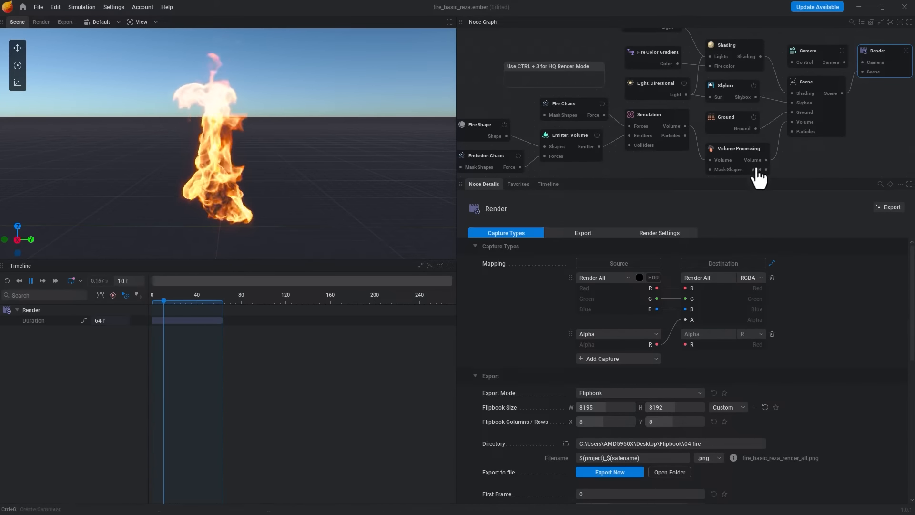
{"action": "left_click", "coordinate": [754, 117]}
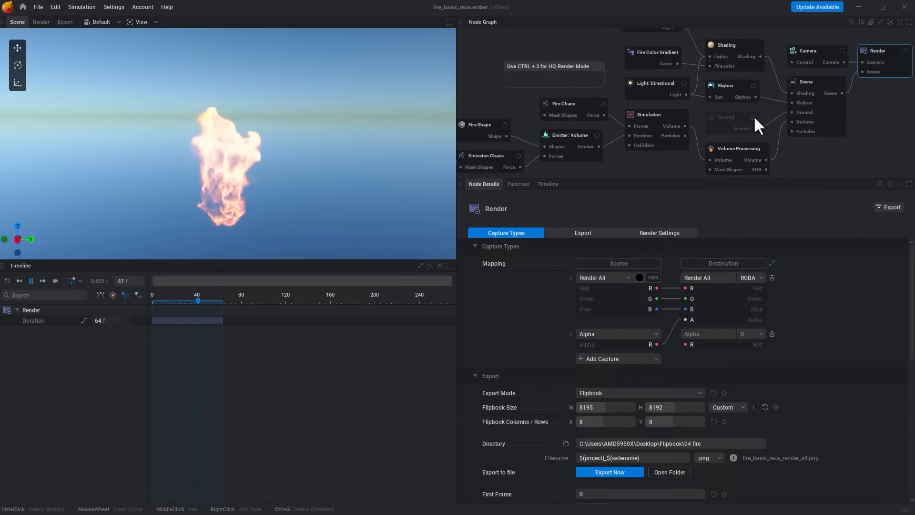
{"action": "left_click", "coordinate": [753, 86]}
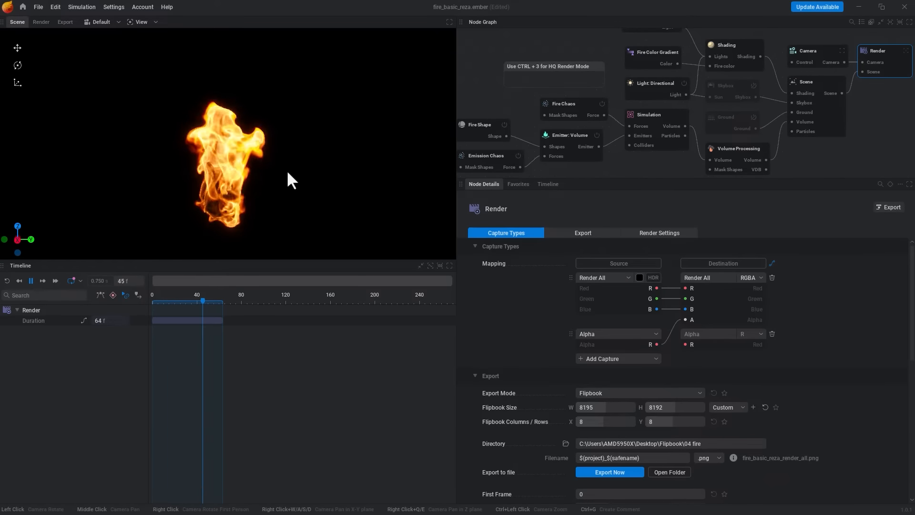
- Preview the fire render, review the Render node's flipbook export settings and the Simulation node's time control, and minimize EmberGen
{"action": "left_click", "coordinate": [41, 21]}
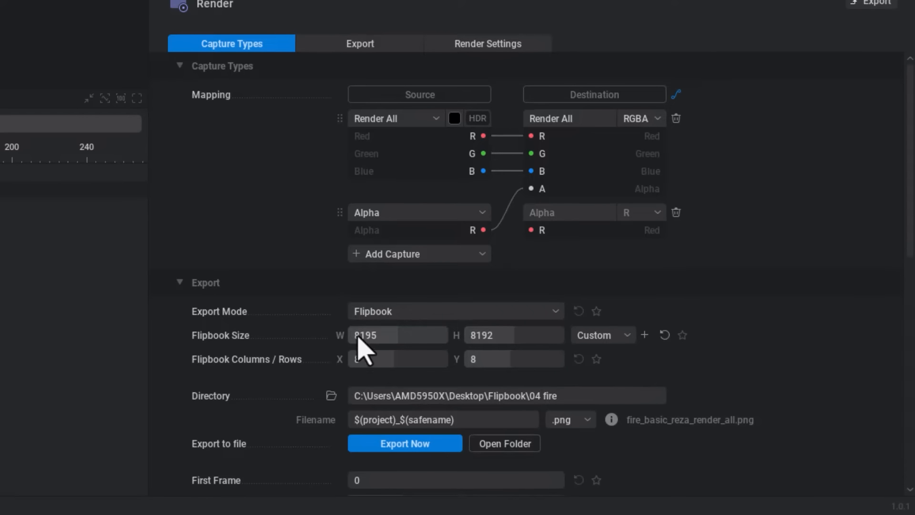
{"action": "scroll", "coordinate": [415, 334], "scroll_direction": "down", "scroll_amount": 3}
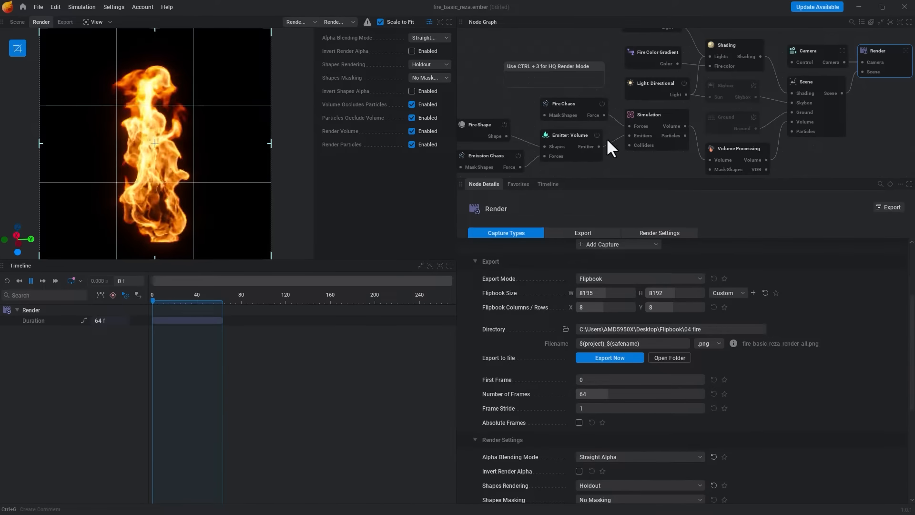
{"action": "left_click", "coordinate": [651, 120]}
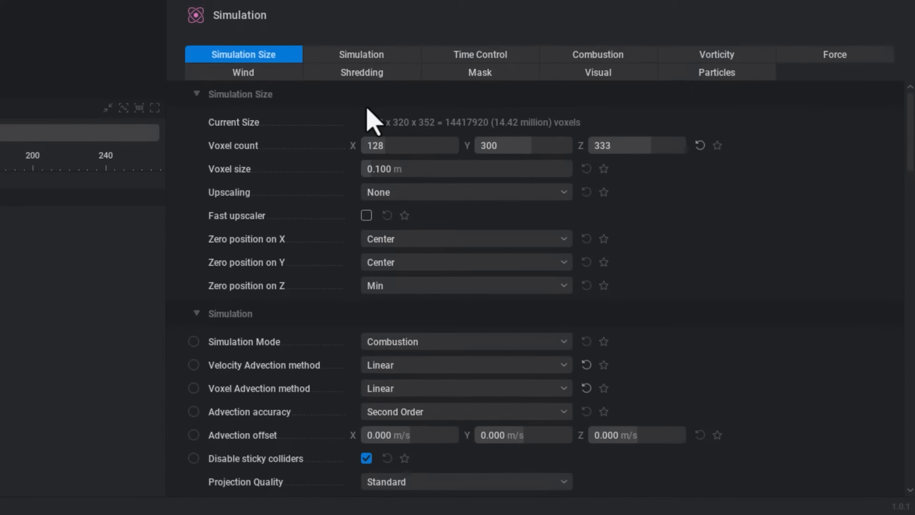
{"action": "left_click", "coordinate": [477, 54]}
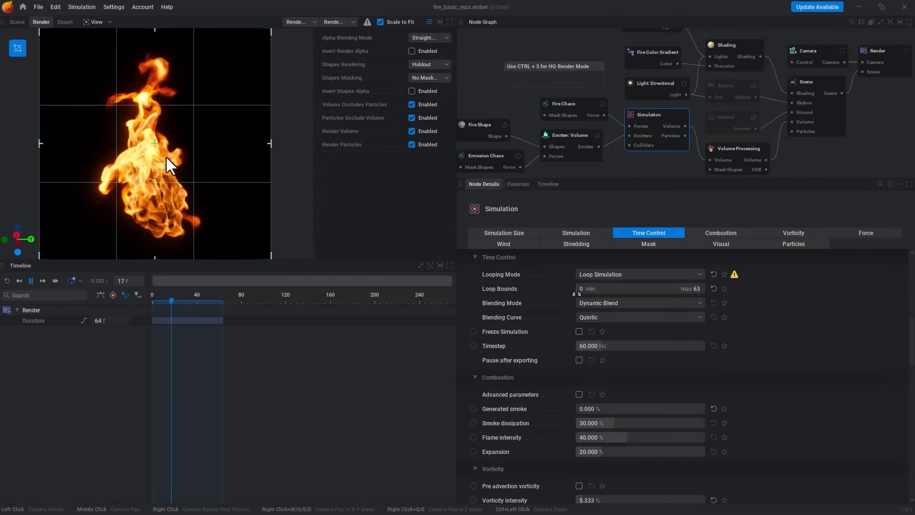
{"action": "left_click", "coordinate": [864, 6]}
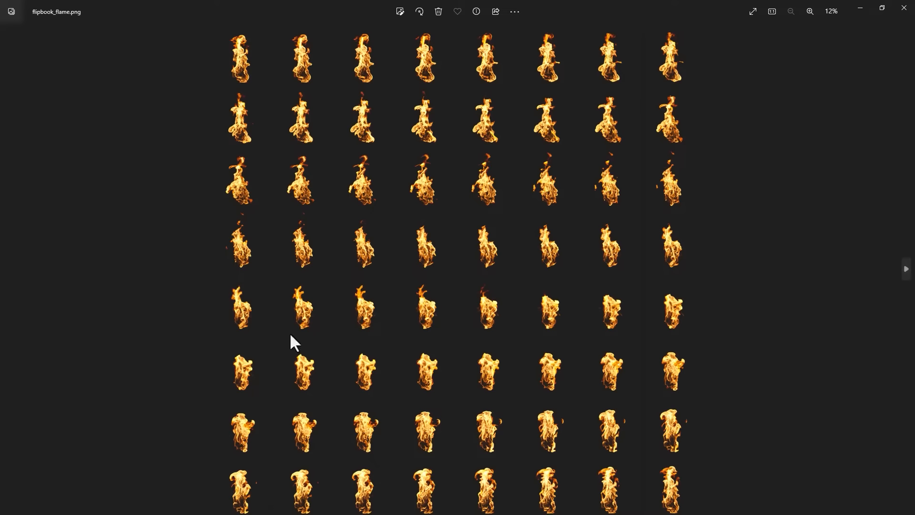
- Examine the individual flame frames in flipbook_flame.png up close, and close the image
{"action": "scroll", "coordinate": [262, 172], "scroll_direction": "up", "scroll_amount": 2}
{"action": "scroll", "coordinate": [210, 170], "scroll_direction": "down", "scroll_amount": 2}
{"action": "scroll", "coordinate": [423, 200], "scroll_direction": "up", "scroll_amount": 5}
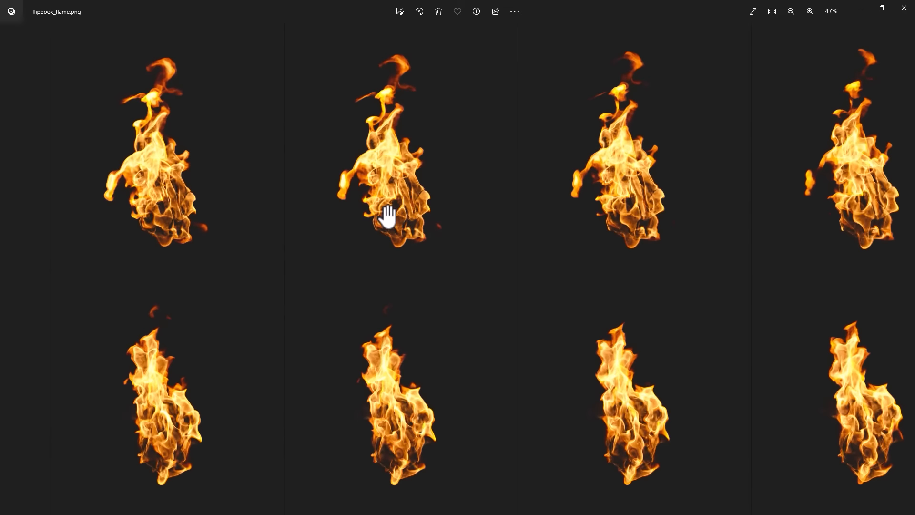
{"action": "scroll", "coordinate": [468, 239], "scroll_direction": "up", "scroll_amount": 3}
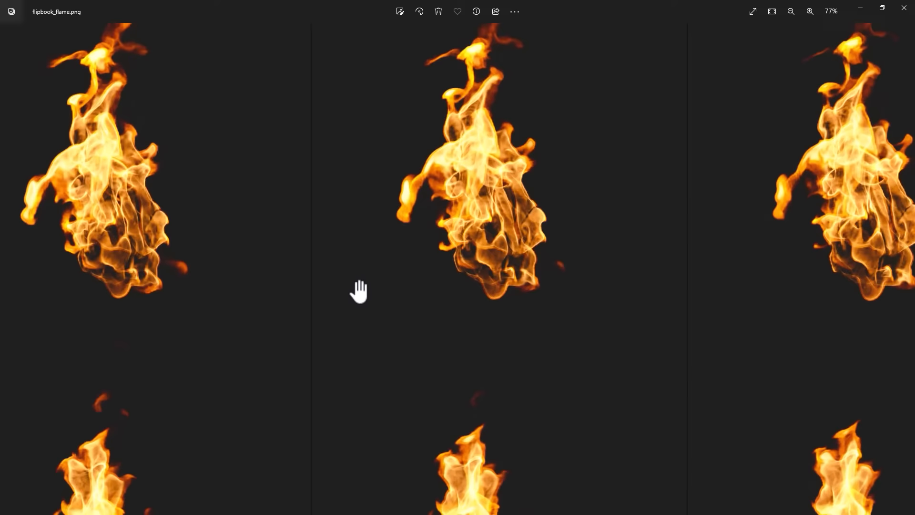
{"action": "scroll", "coordinate": [405, 266], "scroll_direction": "down", "scroll_amount": 3}
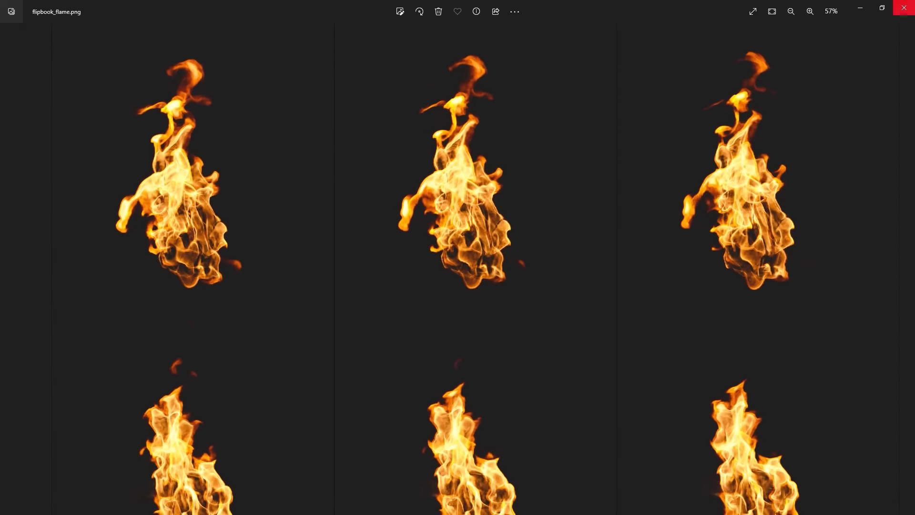
{"action": "left_click", "coordinate": [905, 8]}
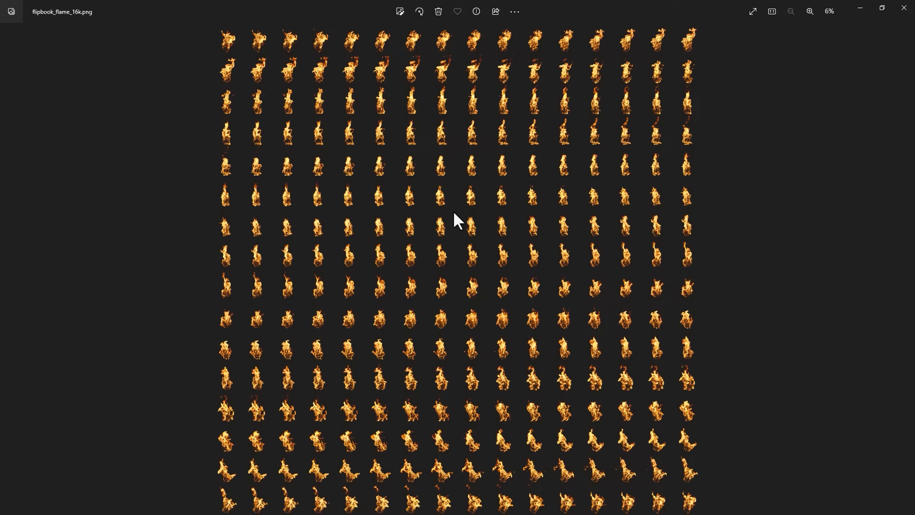
- Inspect neighbouring flame frames and the full frame grid of flipbook_flame_16k.png, and close the image
{"action": "scroll", "coordinate": [454, 213], "scroll_direction": "up", "scroll_amount": 8}
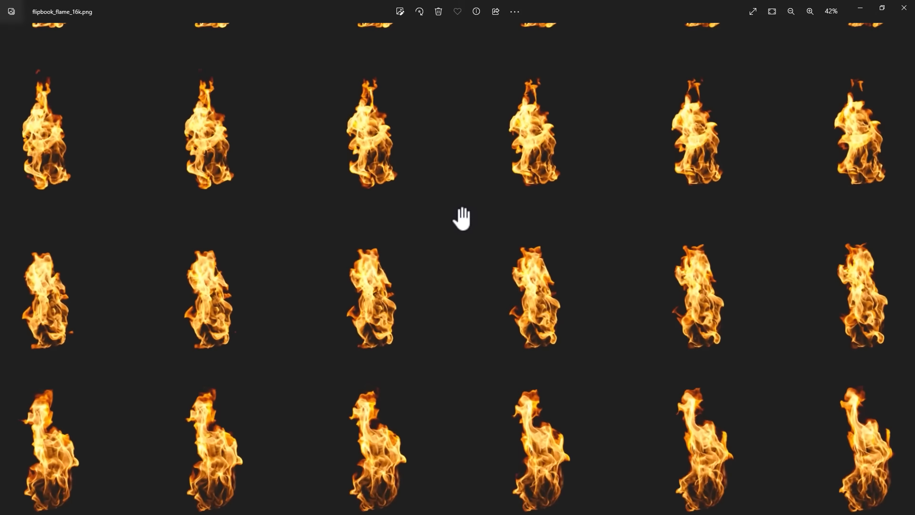
{"action": "scroll", "coordinate": [462, 220], "scroll_direction": "up", "scroll_amount": 3}
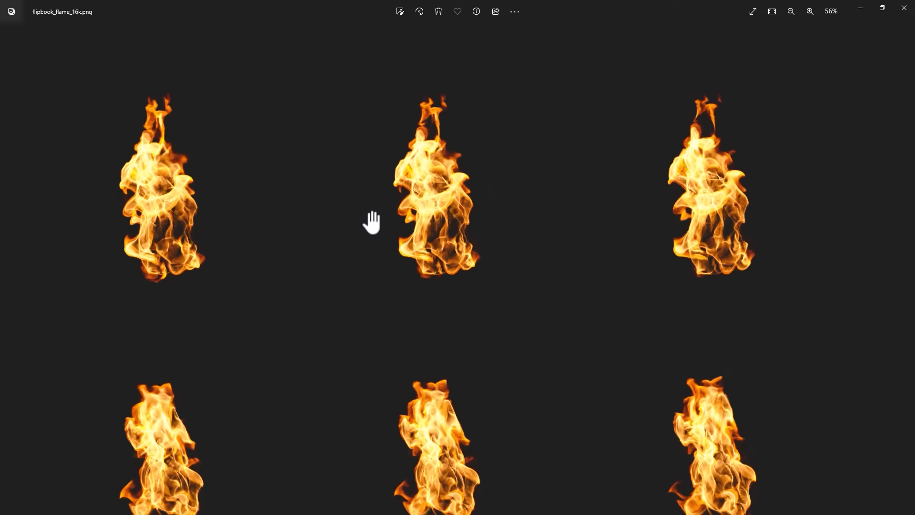
{"action": "left_click_drag", "start_coordinate": [371, 222], "coordinate": [336, 263]}
{"action": "scroll", "coordinate": [337, 266], "scroll_direction": "up", "scroll_amount": 1}
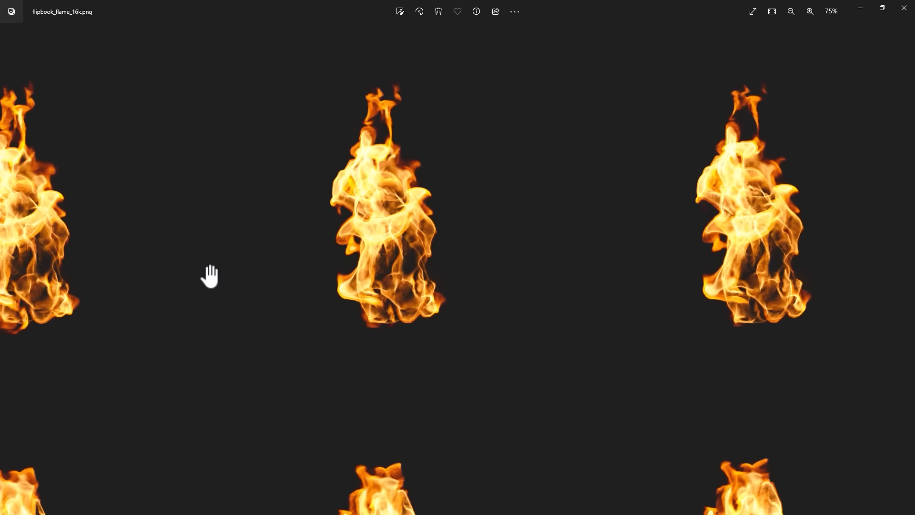
{"action": "left_click_drag", "start_coordinate": [663, 319], "coordinate": [333, 315]}
{"action": "left_click_drag", "start_coordinate": [545, 317], "coordinate": [186, 311]}
{"action": "left_click_drag", "start_coordinate": [611, 292], "coordinate": [389, 296]}
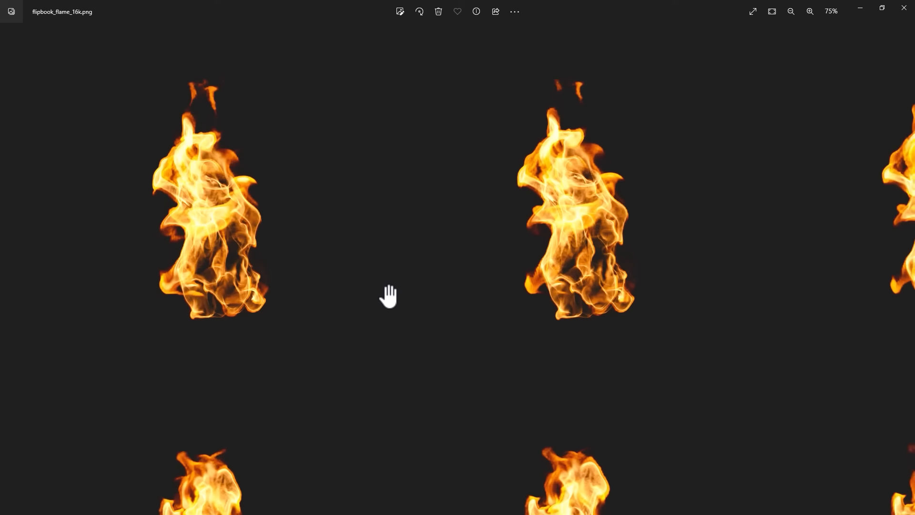
{"action": "scroll", "coordinate": [384, 291], "scroll_direction": "down", "scroll_amount": 8}
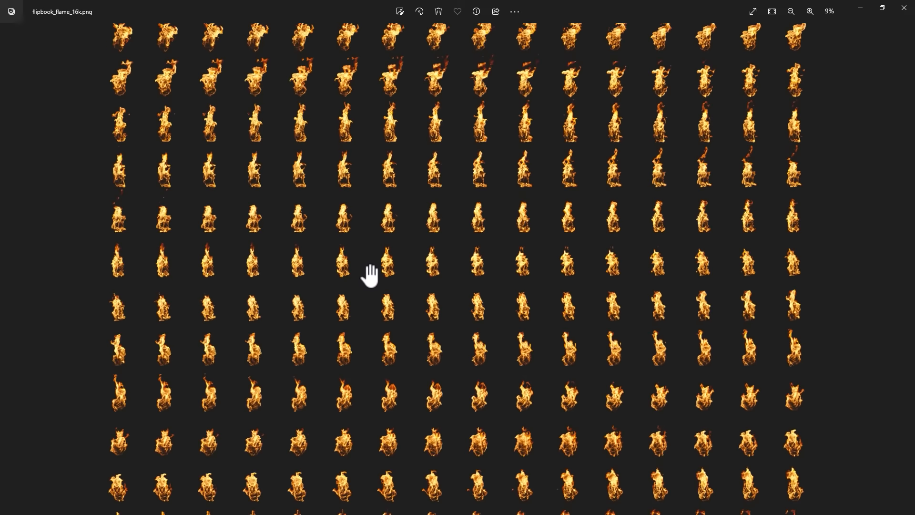
{"action": "scroll", "coordinate": [371, 275], "scroll_direction": "down", "scroll_amount": 1}
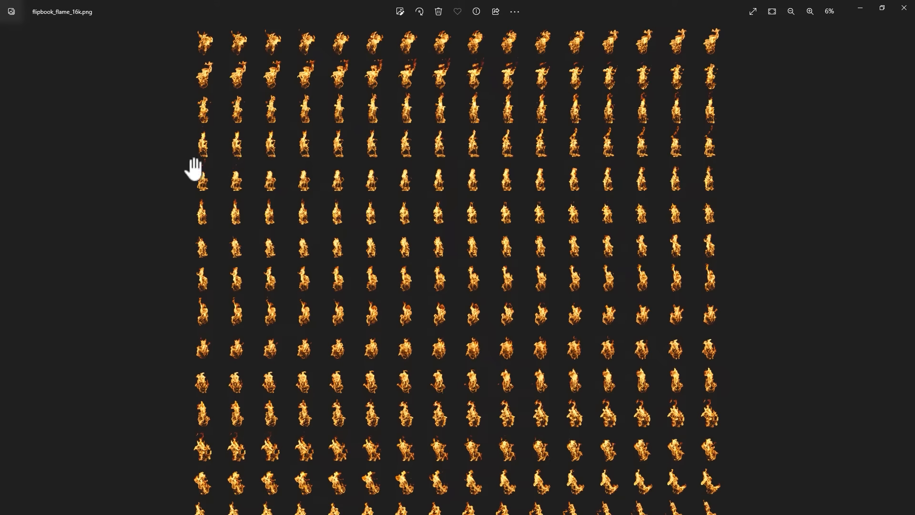
{"action": "scroll", "coordinate": [436, 202], "scroll_direction": "down", "scroll_amount": 1}
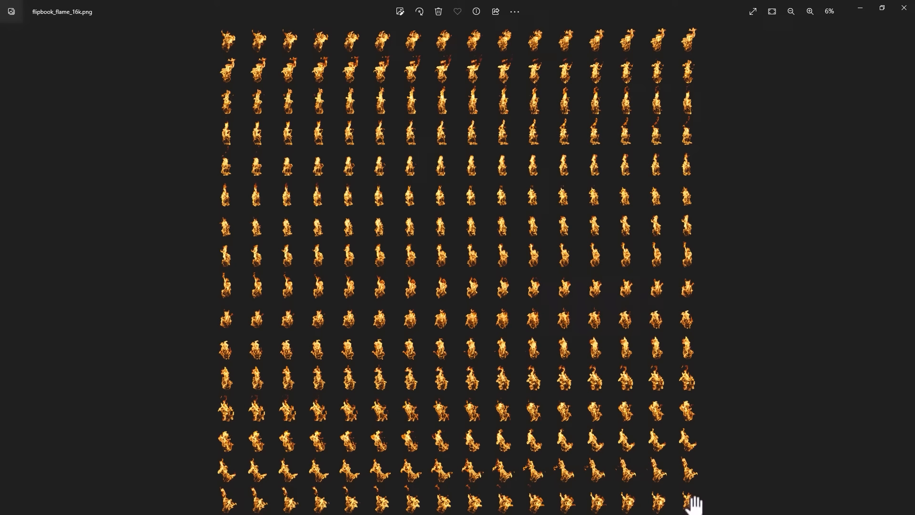
{"action": "left_click", "coordinate": [902, 8]}
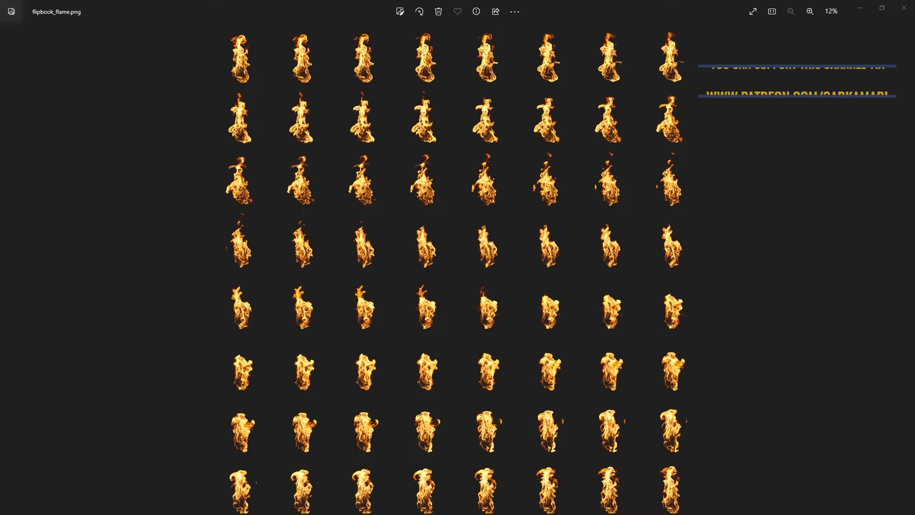
- Examine candle_flipbook.png and candle_flipbook_16.png, close all open flipbook images and return to Unreal Engine
{"action": "key", "text": "Left"}
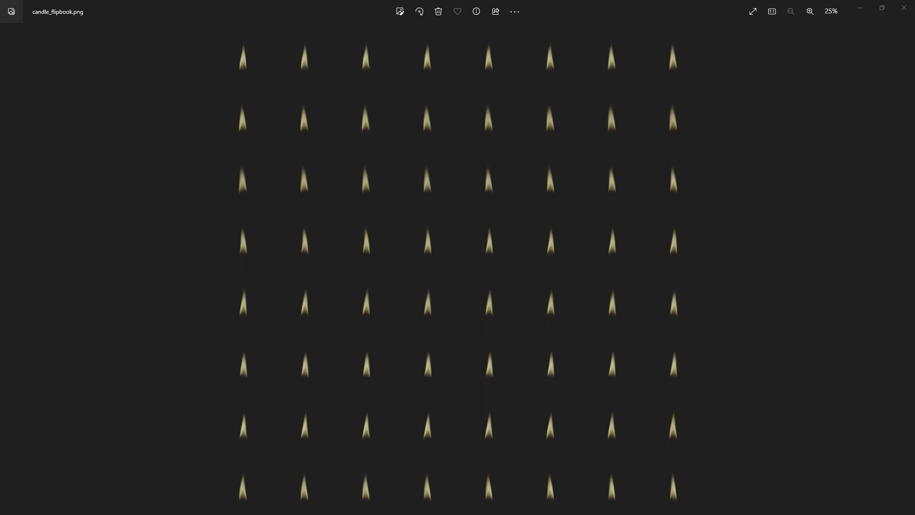
{"action": "key", "text": "Right"}
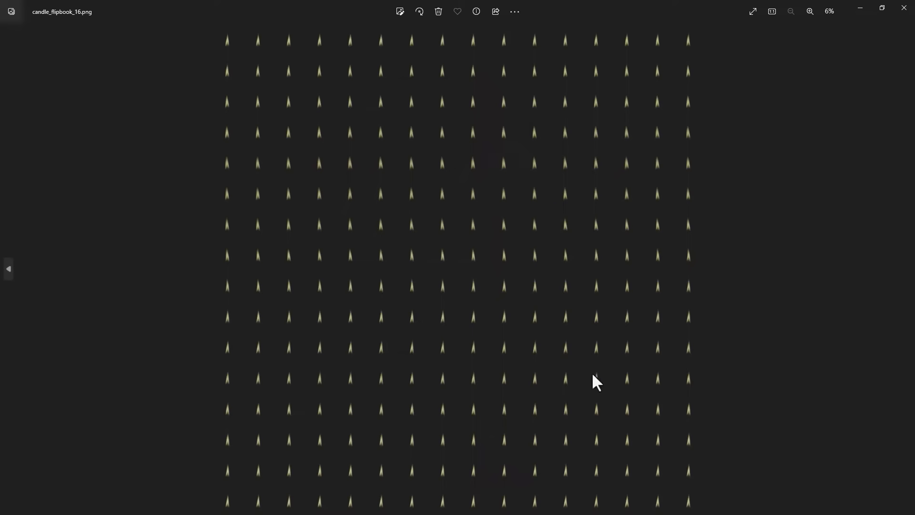
{"action": "scroll", "coordinate": [454, 259], "scroll_direction": "up", "scroll_amount": 7}
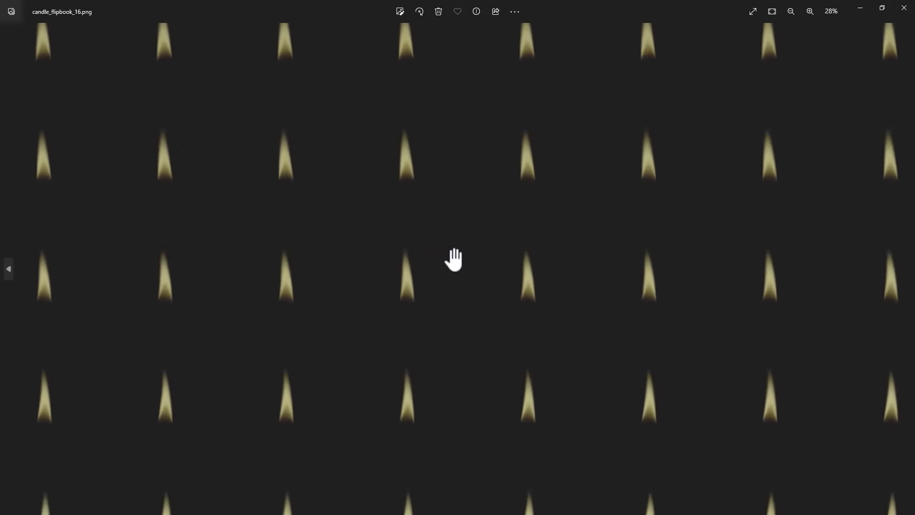
{"action": "scroll", "coordinate": [442, 266], "scroll_direction": "down", "scroll_amount": 7}
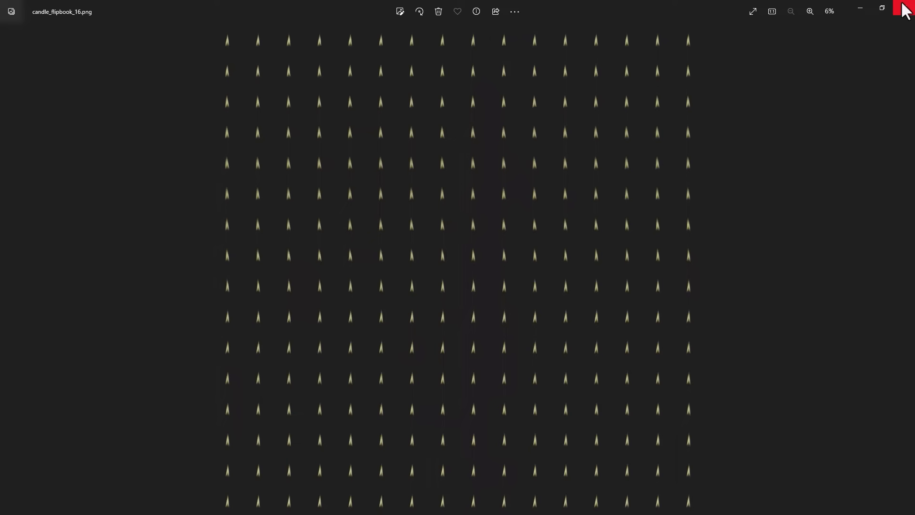
{"action": "left_click", "coordinate": [905, 9]}
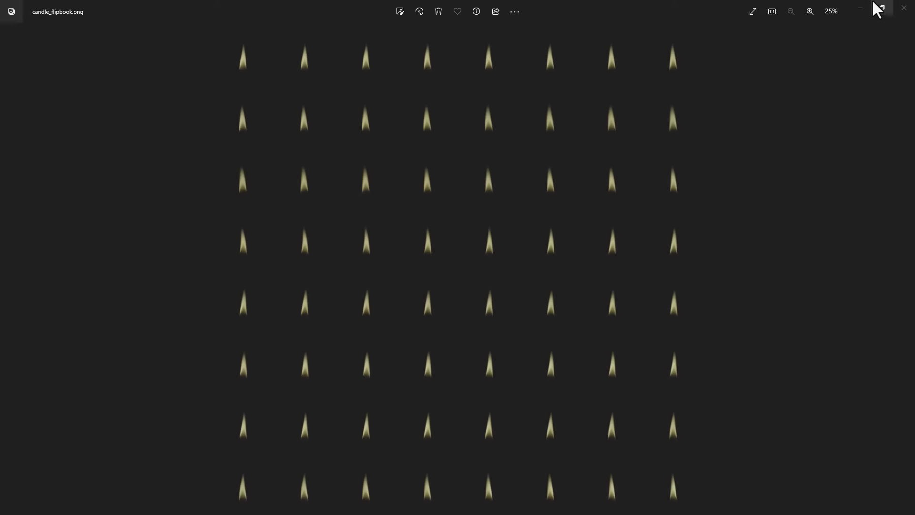
{"action": "left_click", "coordinate": [904, 9]}
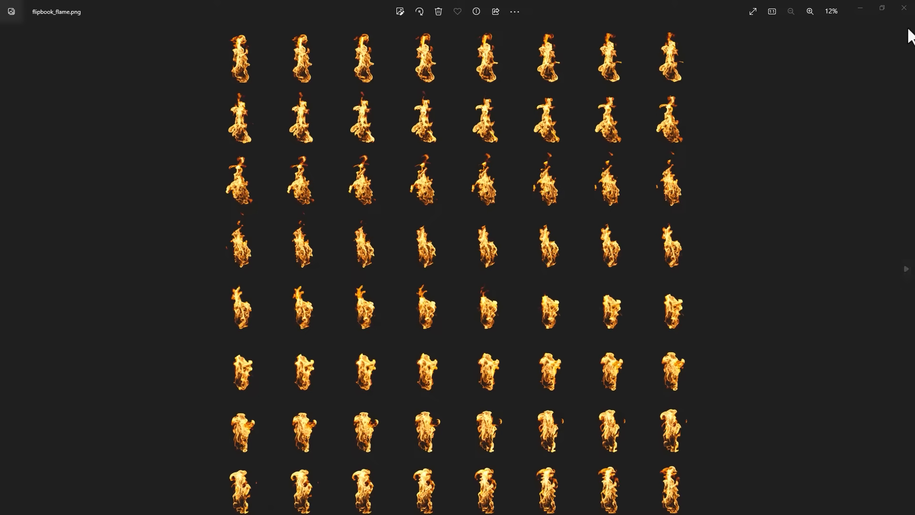
{"action": "left_click", "coordinate": [908, 12]}
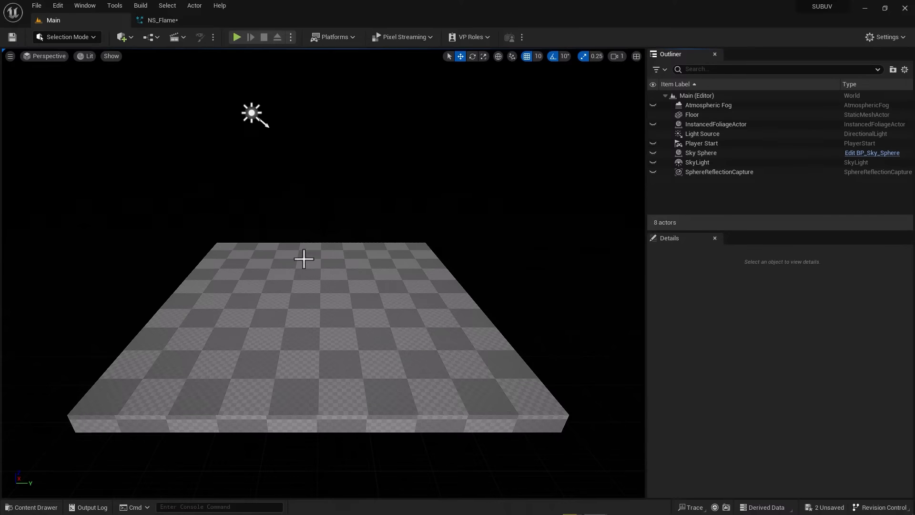
- Import the flipbook_flame.png image into the Textures folder of the Reza content directory
{"action": "left_click", "coordinate": [40, 508]}
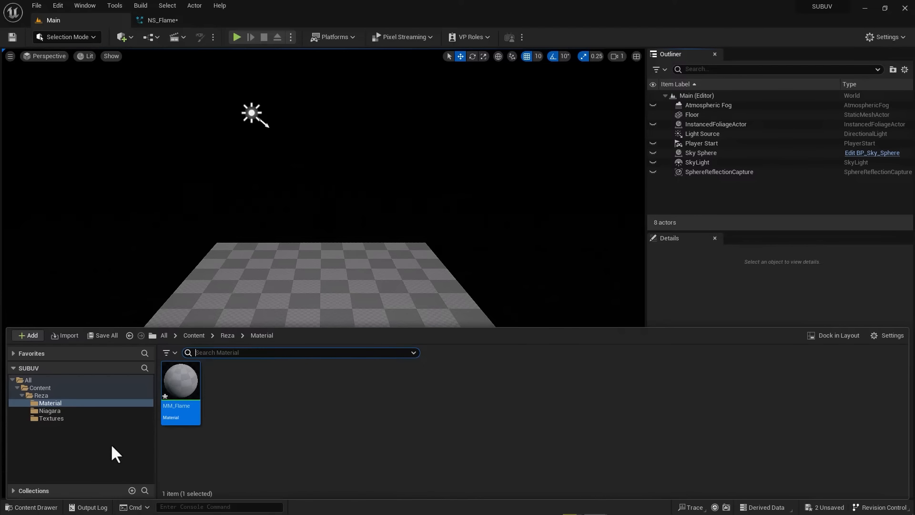
{"action": "left_click", "coordinate": [51, 418]}
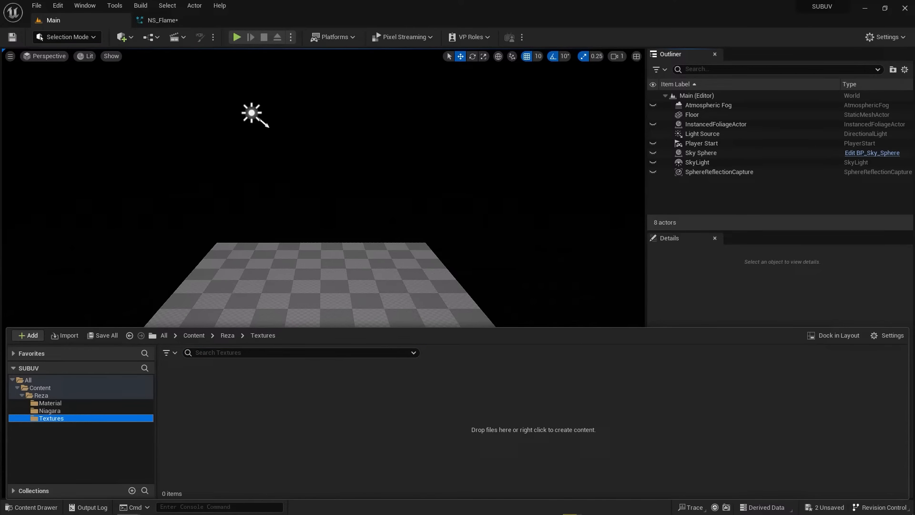
{"action": "left_click_drag", "start_coordinate": [2, 381], "coordinate": [278, 433]}
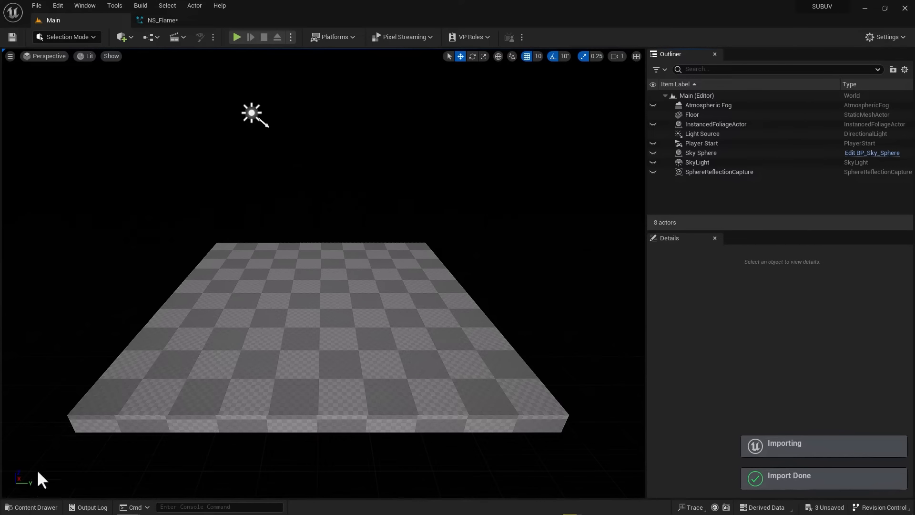
- Open the flipbook_flame texture and compare its red, green and blue channels with and without alpha
{"action": "left_click", "coordinate": [33, 508]}
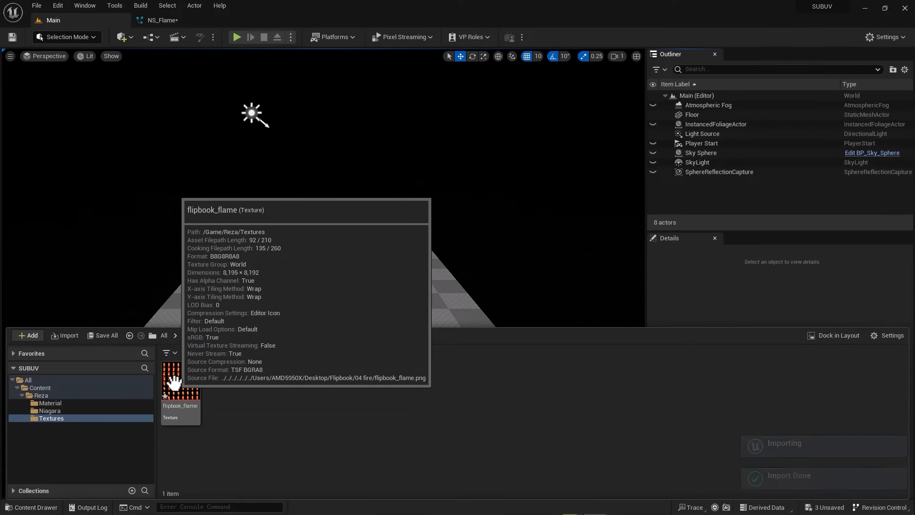
{"action": "double_click", "coordinate": [175, 381]}
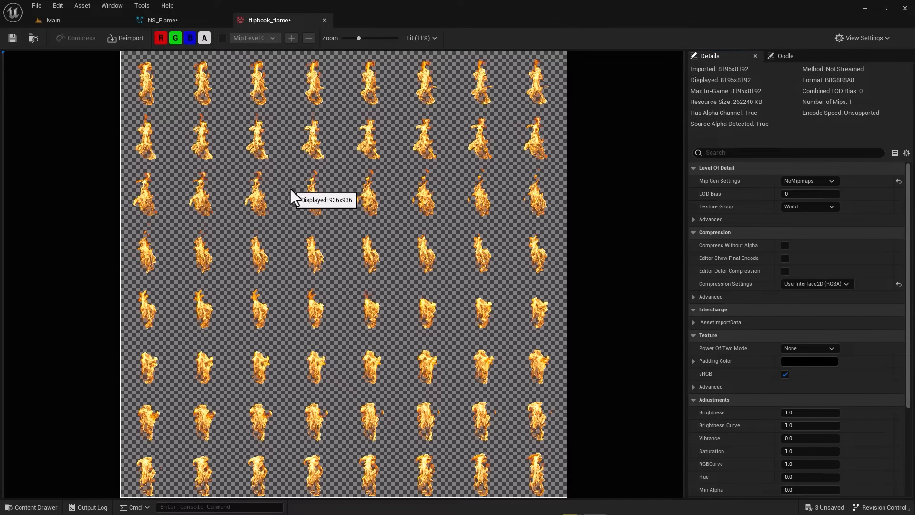
{"action": "left_click", "coordinate": [161, 39]}
{"action": "left_click", "coordinate": [176, 38]}
{"action": "left_click", "coordinate": [192, 38]}
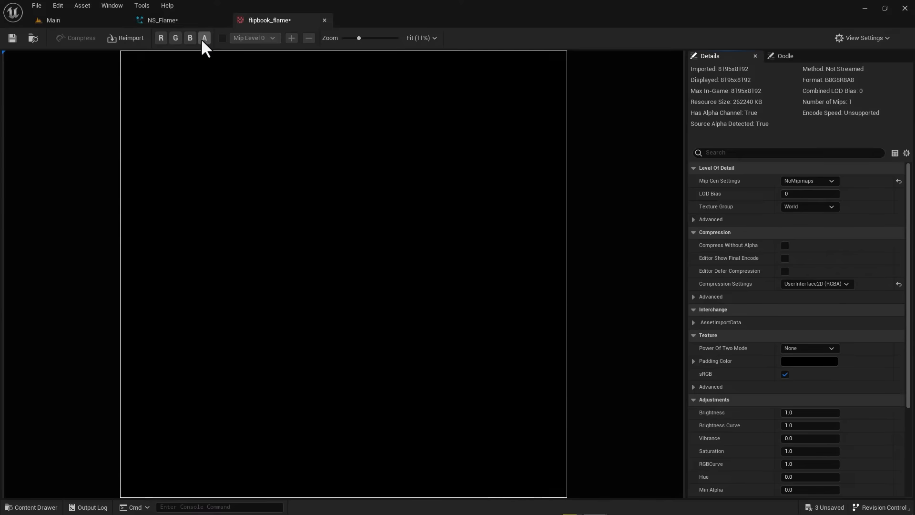
{"action": "left_click", "coordinate": [161, 38]}
{"action": "left_click", "coordinate": [174, 39]}
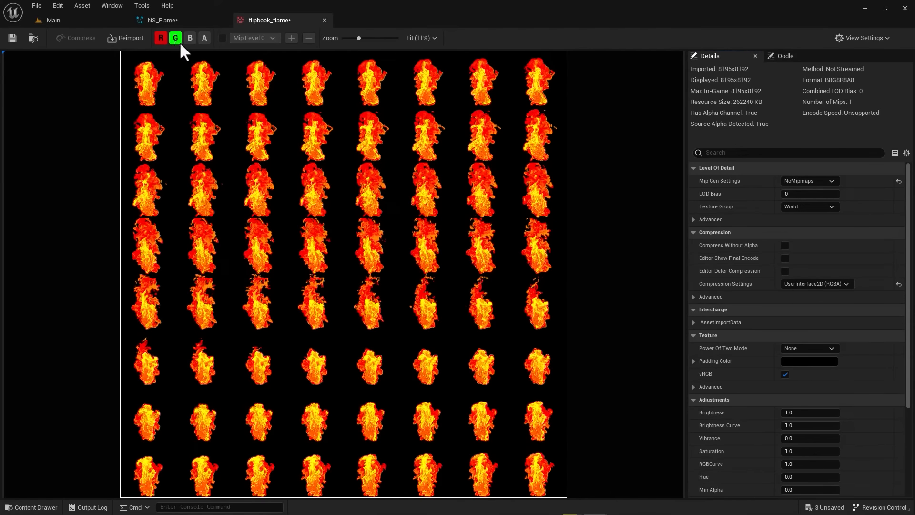
{"action": "left_click", "coordinate": [189, 38]}
{"action": "left_click", "coordinate": [204, 38]}
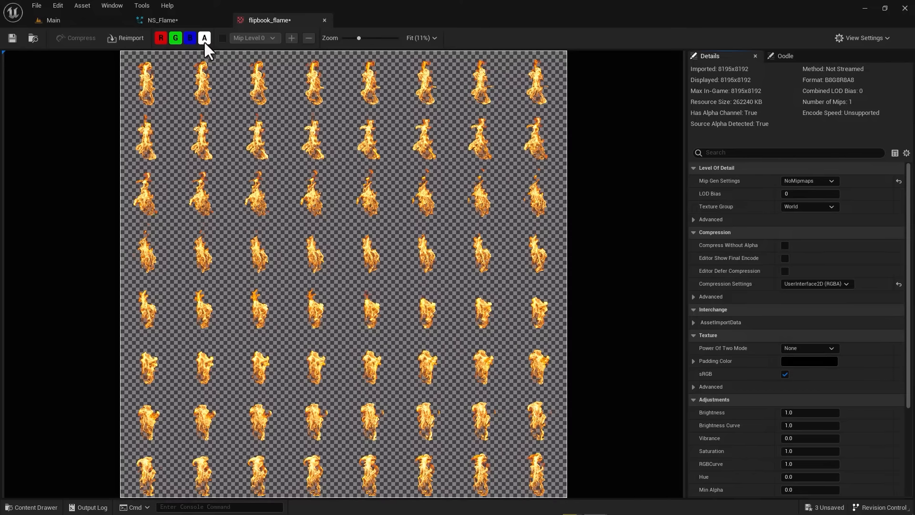
- Isolate the alpha channel of flipbook_flame for inspection, restore all colour channels and close the texture
{"action": "left_click", "coordinate": [188, 39]}
{"action": "left_click", "coordinate": [175, 39]}
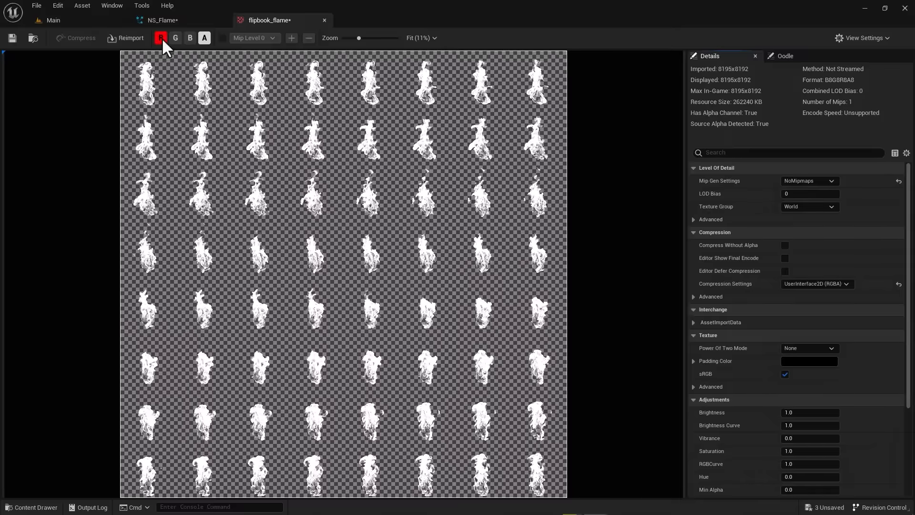
{"action": "left_click", "coordinate": [162, 39]}
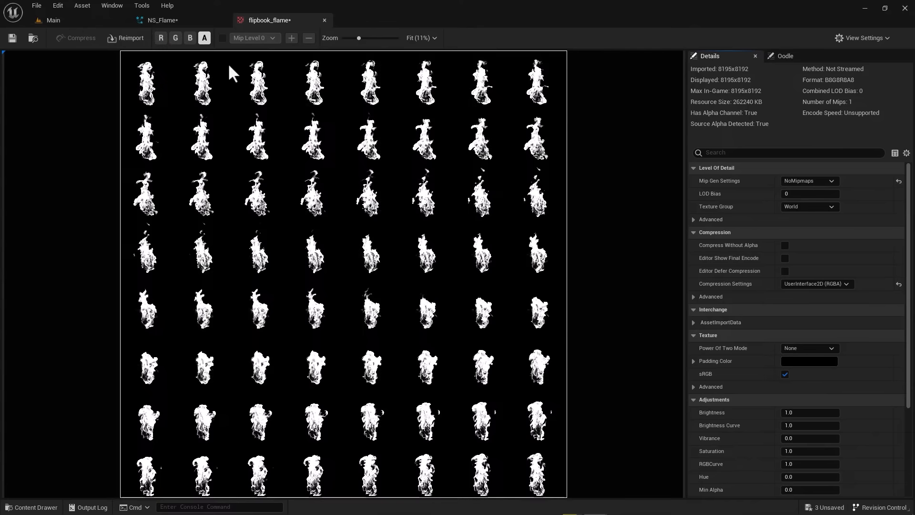
{"action": "left_click", "coordinate": [190, 38]}
{"action": "left_click", "coordinate": [176, 38]}
{"action": "left_click", "coordinate": [161, 38]}
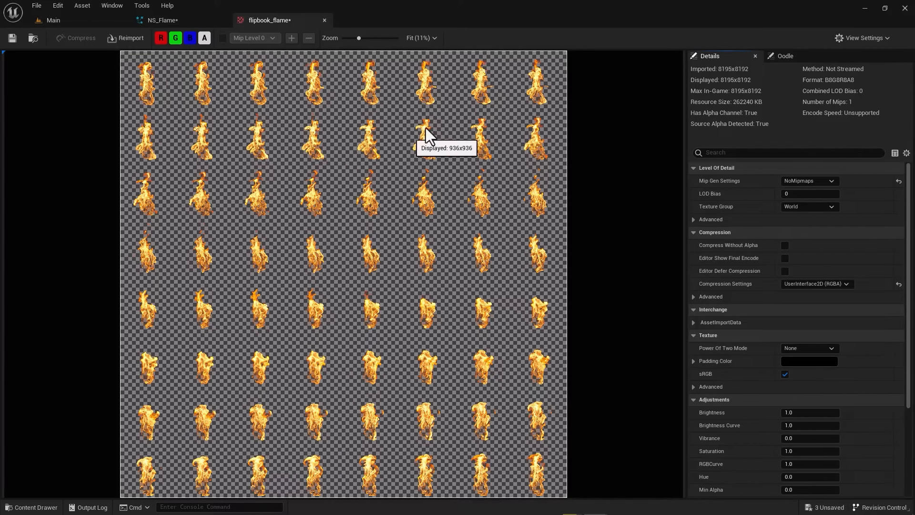
{"action": "left_click", "coordinate": [324, 20]}
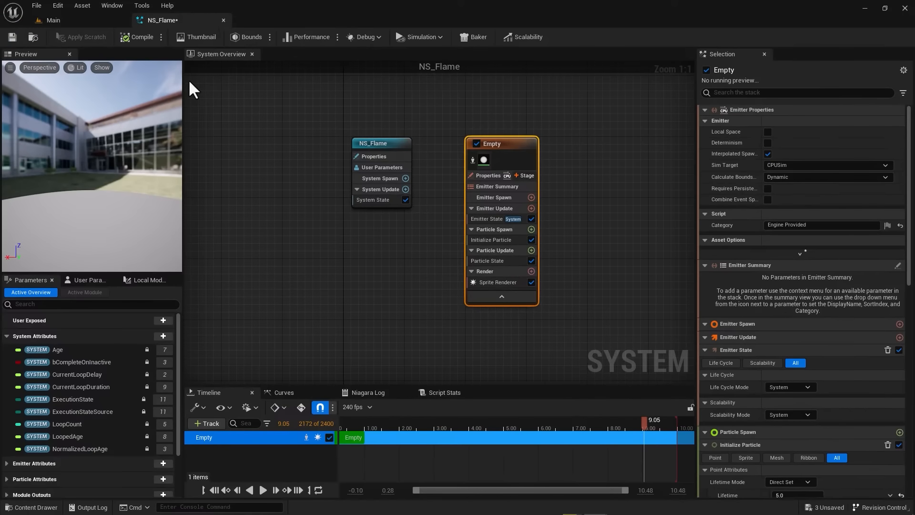
- Open the MM_Flame material from the Material folder and set its Blend Mode to Translucent
{"action": "left_click", "coordinate": [36, 507]}
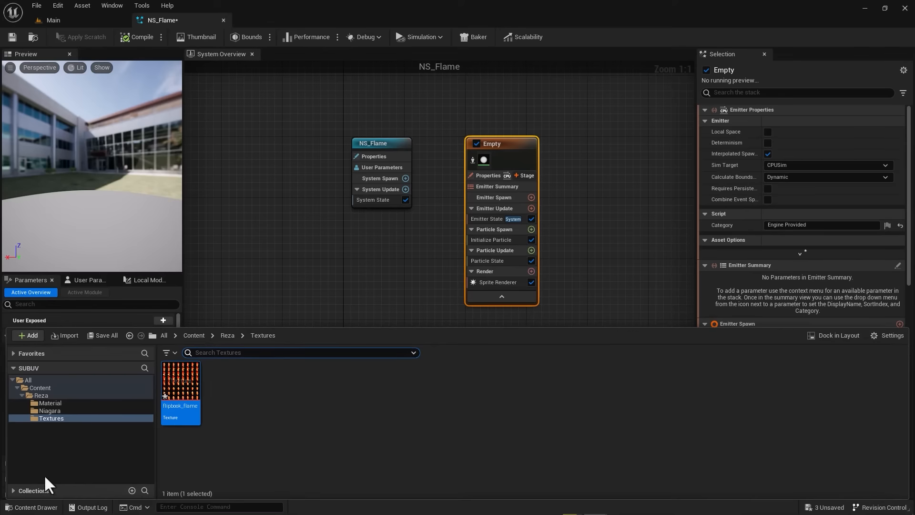
{"action": "left_click", "coordinate": [45, 403]}
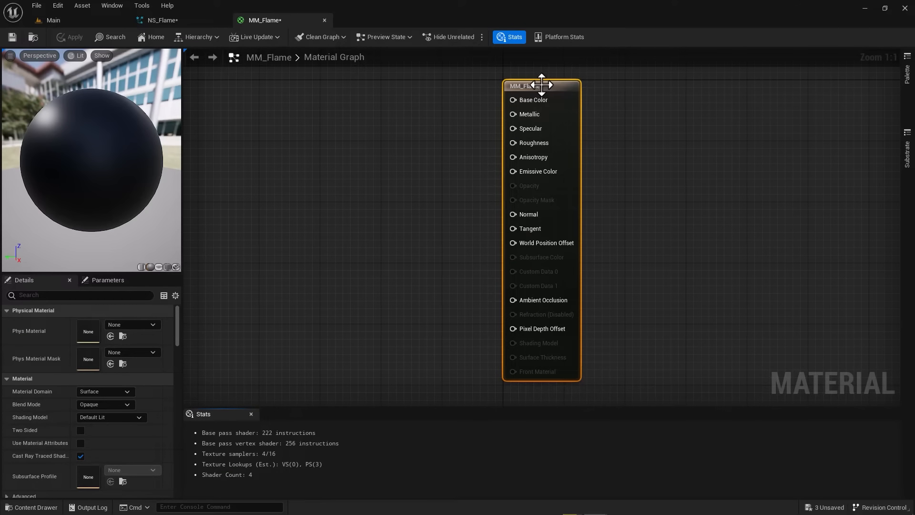
{"action": "left_click_drag", "start_coordinate": [537, 85], "coordinate": [515, 94]}
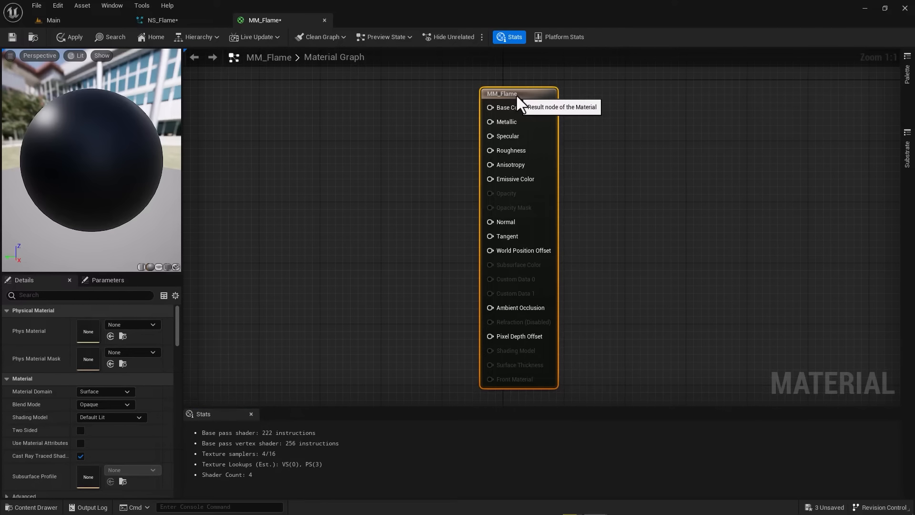
{"action": "left_click", "coordinate": [127, 406]}
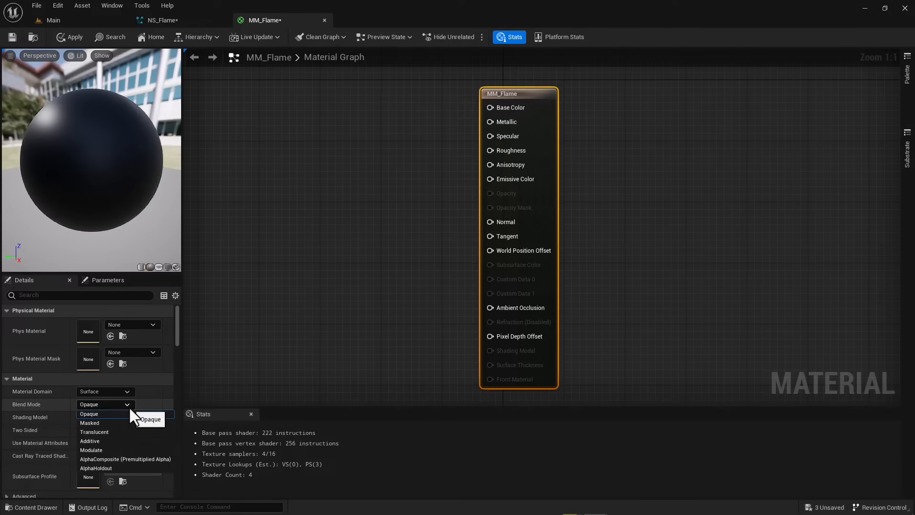
{"action": "left_click", "coordinate": [91, 431]}
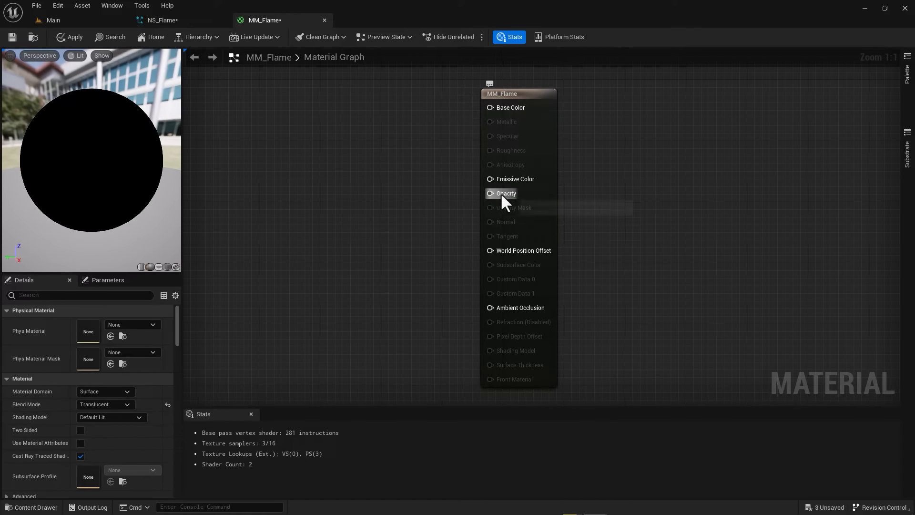
- Select flipbook_flame in the Textures folder and add a TextureSample node using it to the MM_Flame graph
{"action": "left_click", "coordinate": [32, 507]}
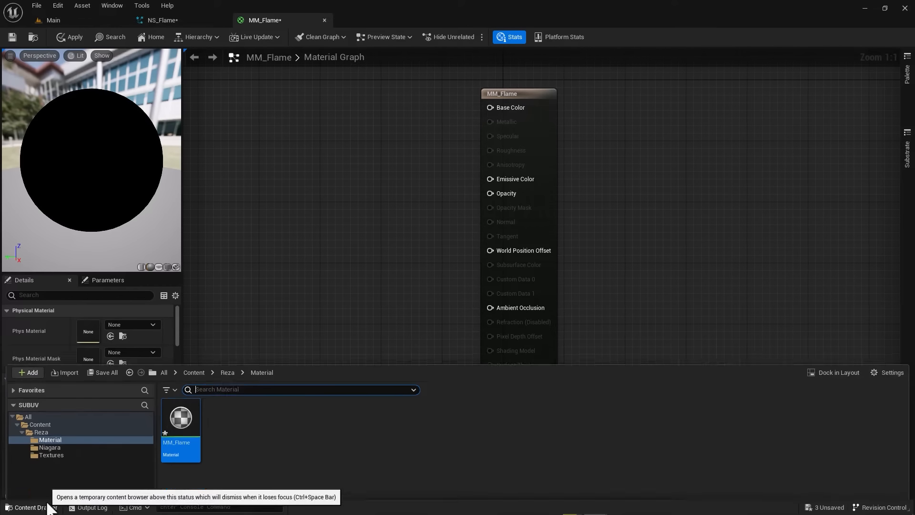
{"action": "left_click", "coordinate": [47, 418]}
{"action": "left_click", "coordinate": [167, 376]}
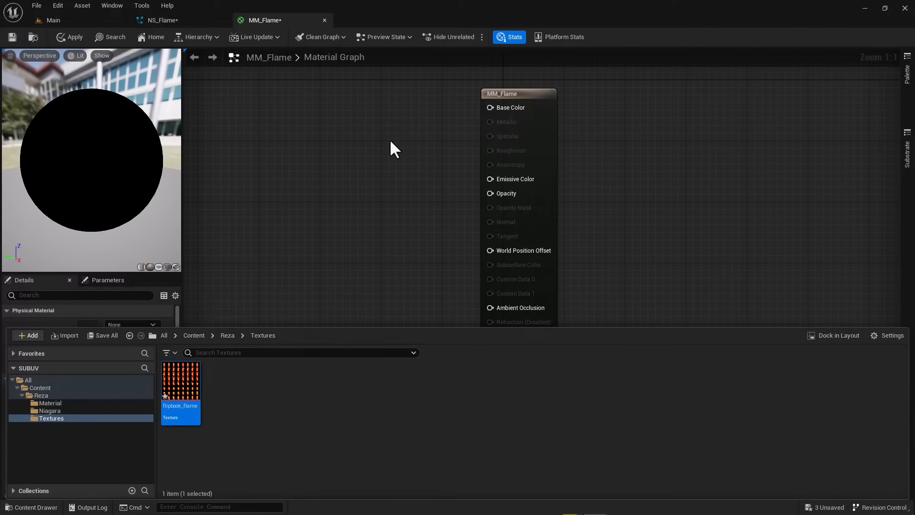
{"action": "right_click", "coordinate": [318, 176]}
{"action": "type", "text": "texture"}
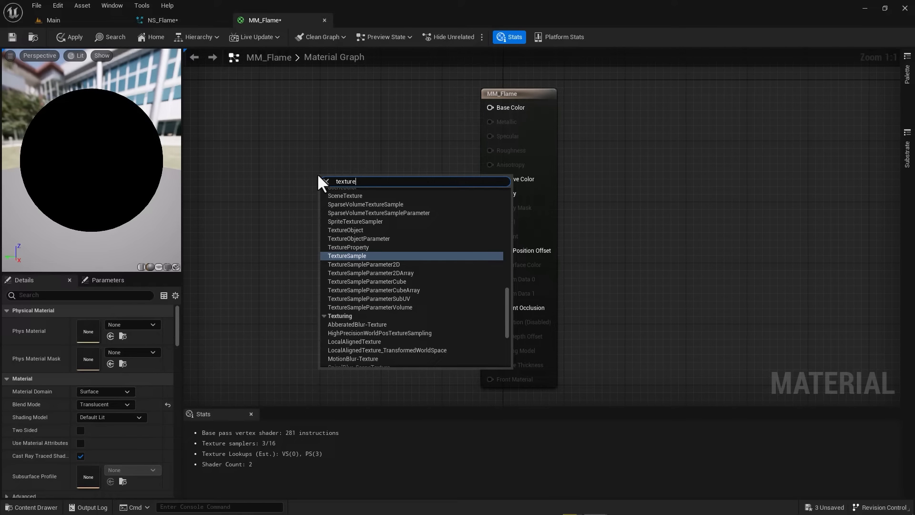
{"action": "left_click", "coordinate": [340, 256]}
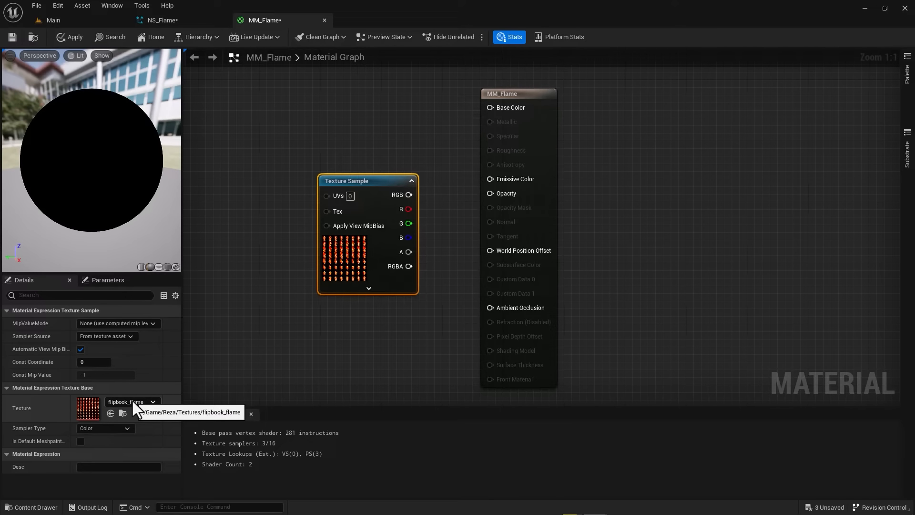
- Connect the texture sample's RGB to Emissive Color and its A to Opacity, spacing the nodes apart
{"action": "left_click_drag", "start_coordinate": [371, 178], "coordinate": [489, 177]}
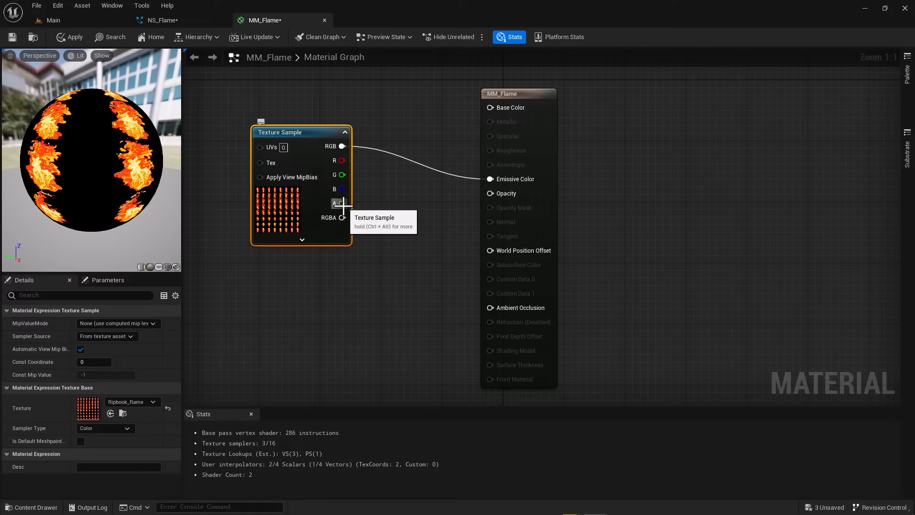
{"action": "left_click_drag", "start_coordinate": [342, 203], "coordinate": [494, 191]}
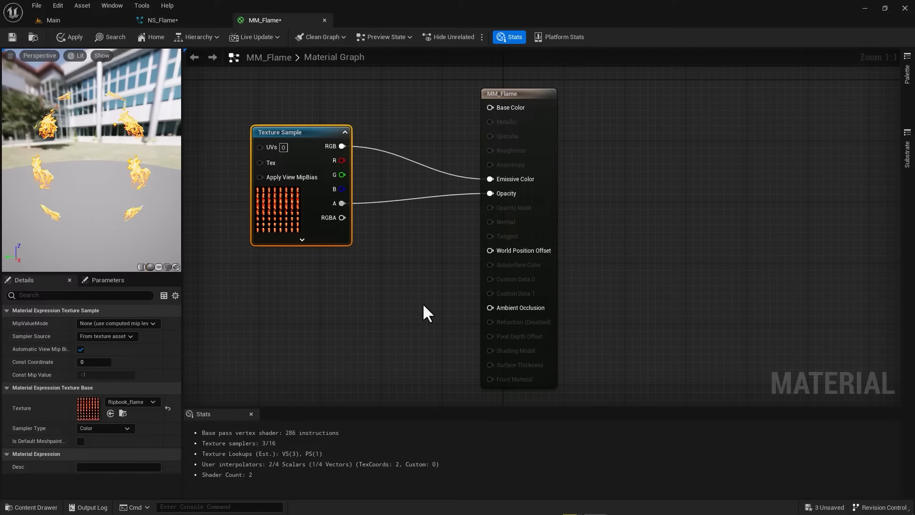
{"action": "left_click_drag", "start_coordinate": [526, 91], "coordinate": [651, 87]}
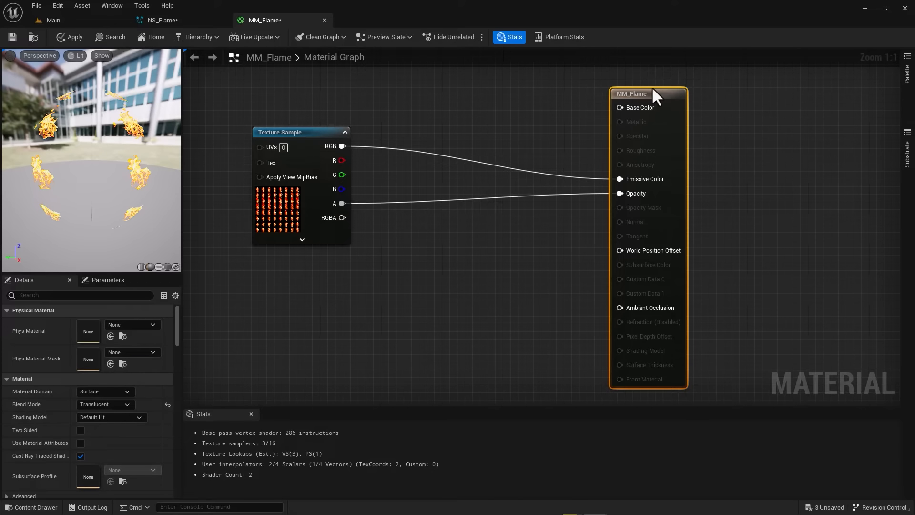
{"action": "left_click_drag", "start_coordinate": [300, 136], "coordinate": [307, 151]}
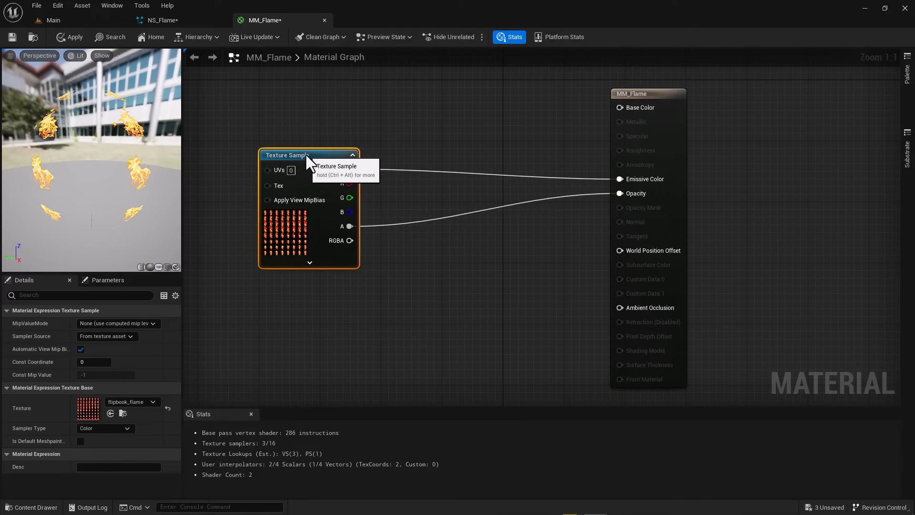
- Add a Power node above the wires and reroute the texture's RGB connection from Emissive Color to its Base input
{"action": "right_click", "coordinate": [489, 155]}
{"action": "type", "text": "po"}
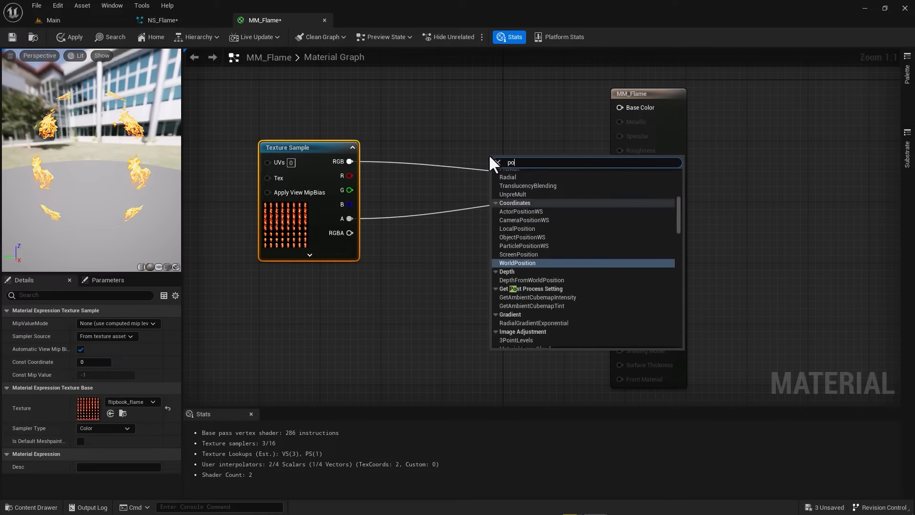
{"action": "type", "text": "wer"}
{"action": "left_click", "coordinate": [498, 176]}
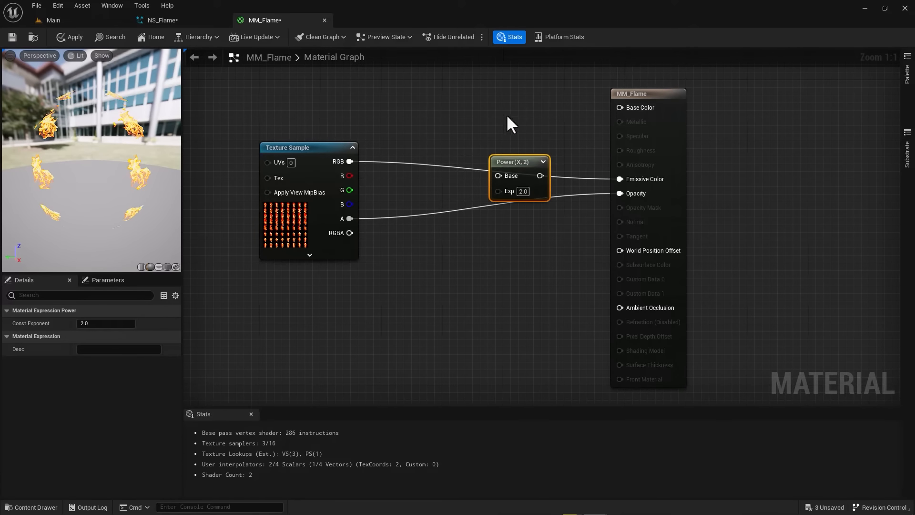
{"action": "left_click_drag", "start_coordinate": [508, 159], "coordinate": [499, 115]}
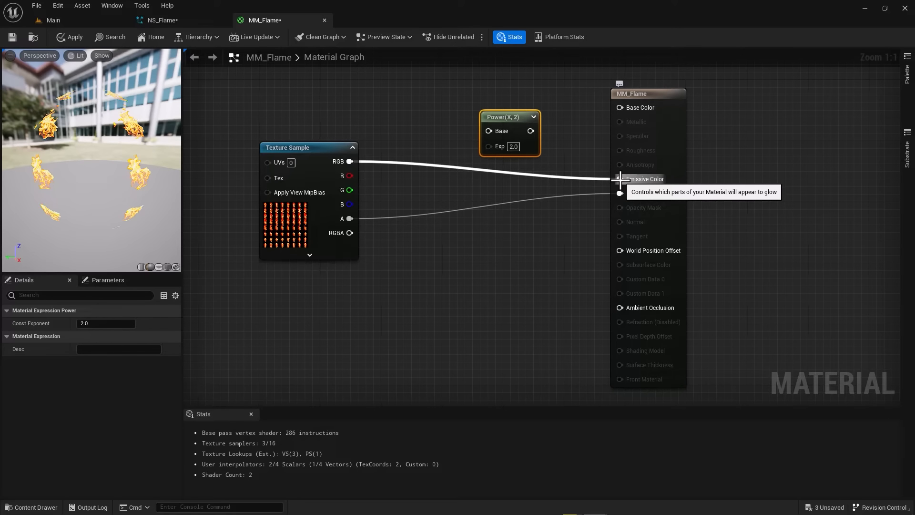
{"action": "left_click_drag", "start_coordinate": [621, 179], "coordinate": [489, 130], "text": "ctrl"}
{"action": "left_click", "coordinate": [458, 177]}
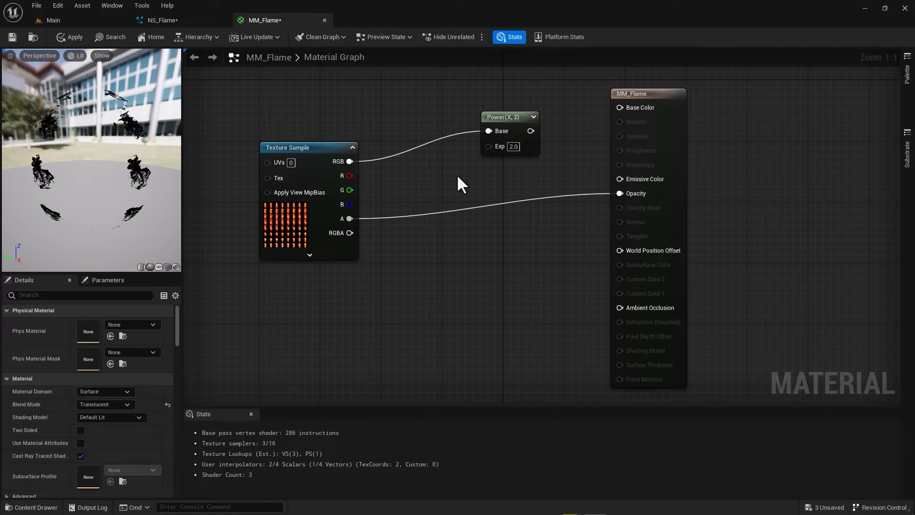
- Add a Constant node feeding the Power node's Exp input, and connect the Power output to Emissive Color
{"action": "key", "text": "1"}
{"action": "left_click", "coordinate": [446, 178]}
{"action": "left_click_drag", "start_coordinate": [449, 182], "coordinate": [489, 145]}
{"action": "left_click_drag", "start_coordinate": [519, 131], "coordinate": [620, 179]}
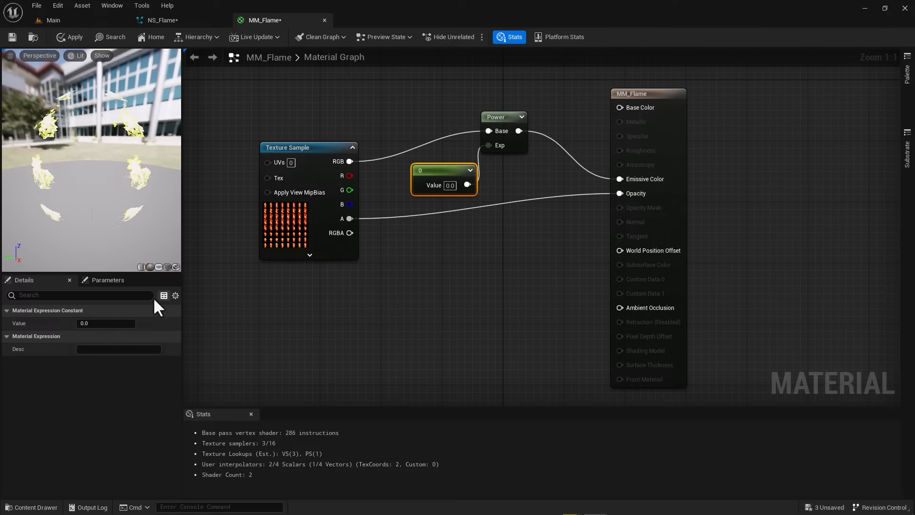
- Try a value of 1 for the exponent constant, and set it to 2
{"action": "left_click", "coordinate": [91, 325]}
{"action": "type", "text": "1"}
{"action": "key", "text": "Return"}
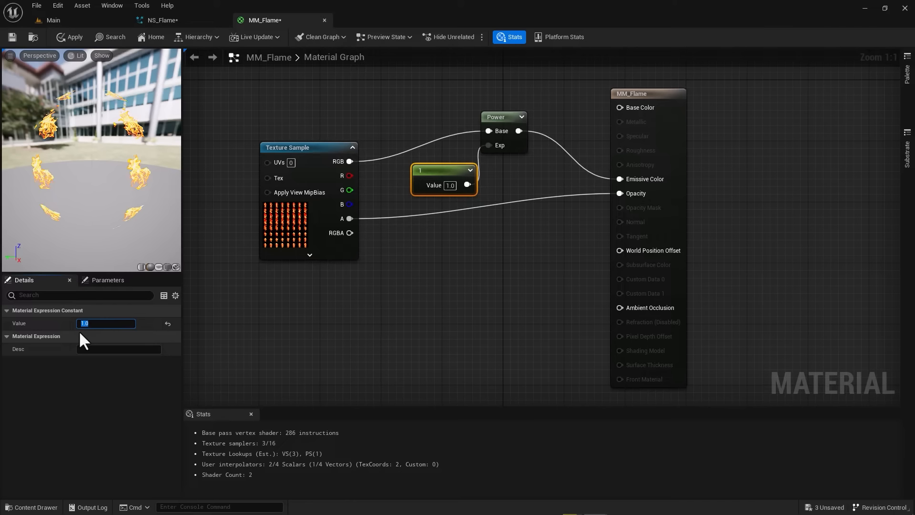
{"action": "type", "text": "2"}
{"action": "key", "text": "Return"}
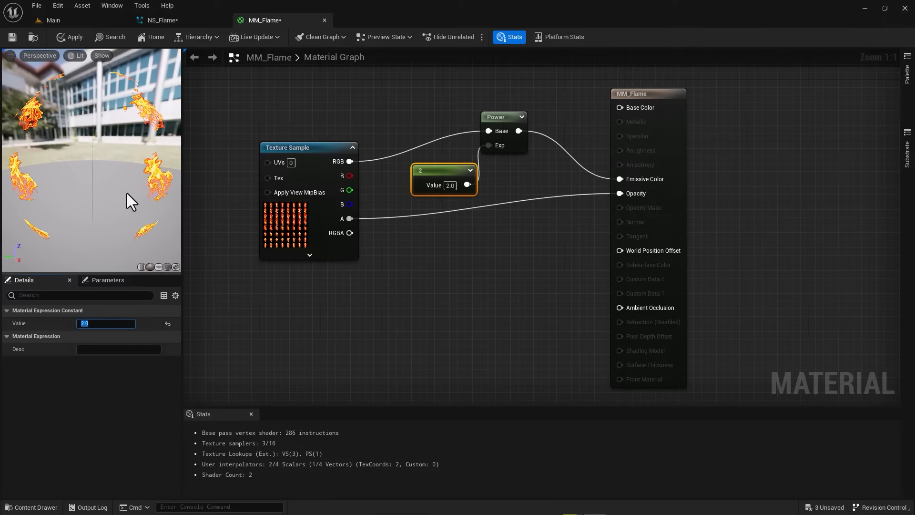
- Check the flame material on the cube preview mesh and switch the preview mesh to a plane
{"action": "left_click_drag", "start_coordinate": [127, 199], "coordinate": [144, 228]}
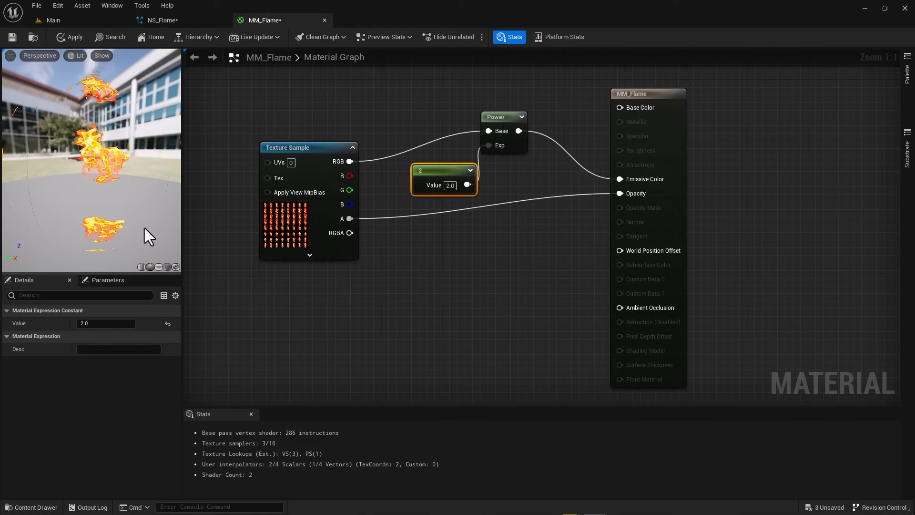
{"action": "left_click", "coordinate": [167, 268]}
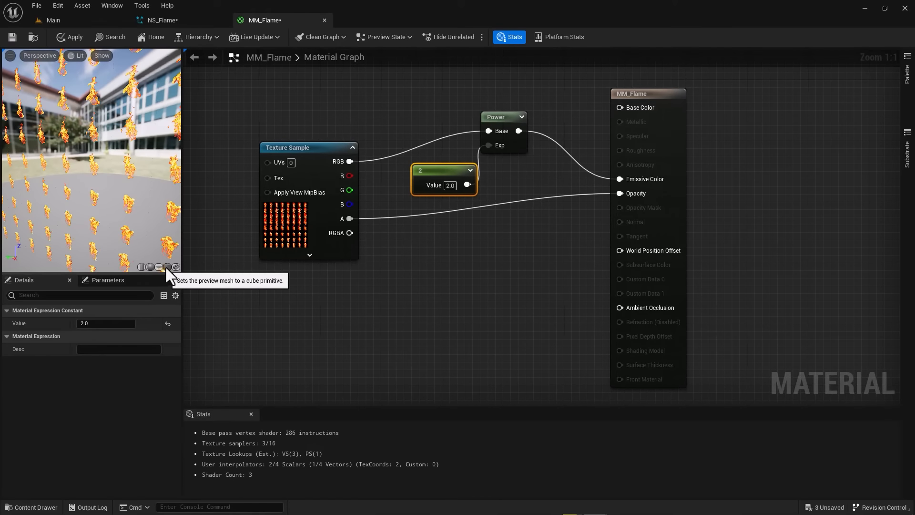
{"action": "left_click", "coordinate": [158, 268]}
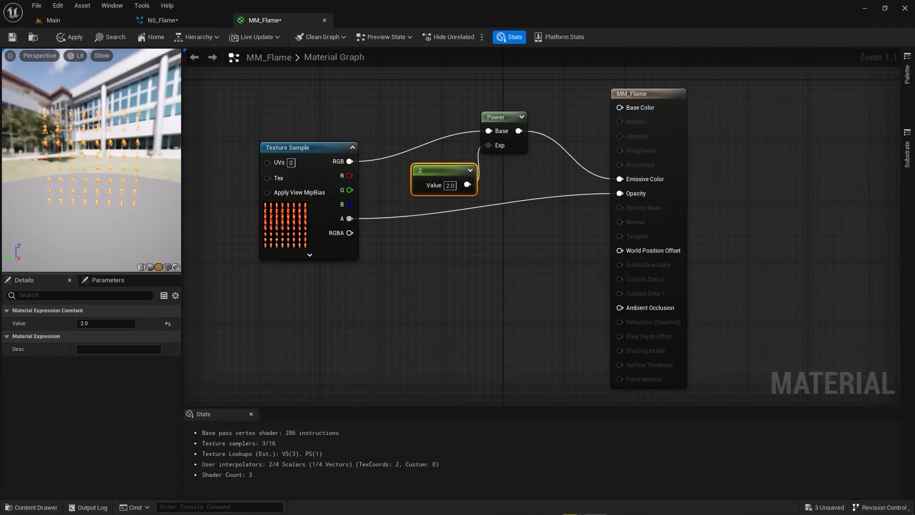
- Hide the background in the material preview so the flame on the plane can be inspected against plain grey
{"action": "left_click_drag", "start_coordinate": [34, 184], "coordinate": [58, 174]}
{"action": "right_click_drag", "start_coordinate": [33, 184], "coordinate": [37, 163]}
{"action": "middle_click_drag", "start_coordinate": [33, 184], "coordinate": [43, 232]}
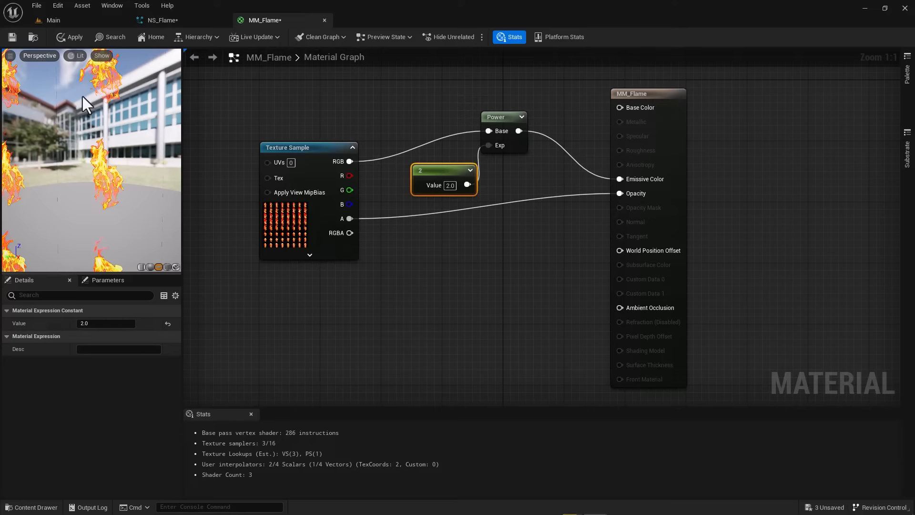
{"action": "left_click", "coordinate": [98, 56]}
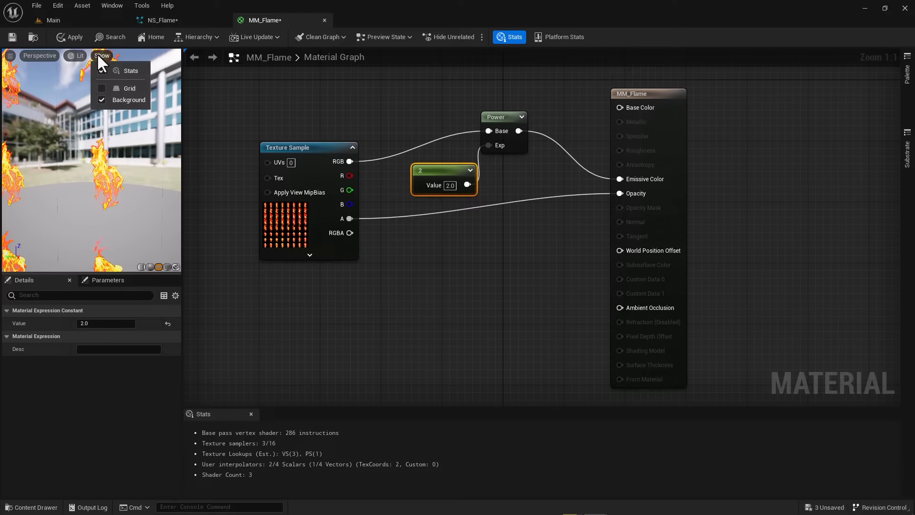
{"action": "left_click", "coordinate": [101, 101]}
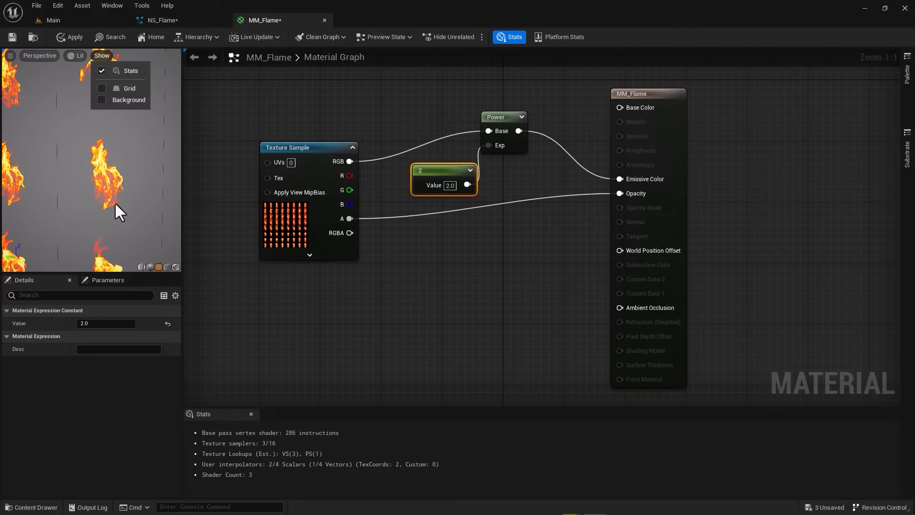
{"action": "mouse_move", "coordinate": [115, 204]}
{"action": "right_mouse_down"}
{"action": "mouse_move", "coordinate": [115, 229]}
{"action": "mouse_move", "coordinate": [119, 199]}
{"action": "right_mouse_up"}
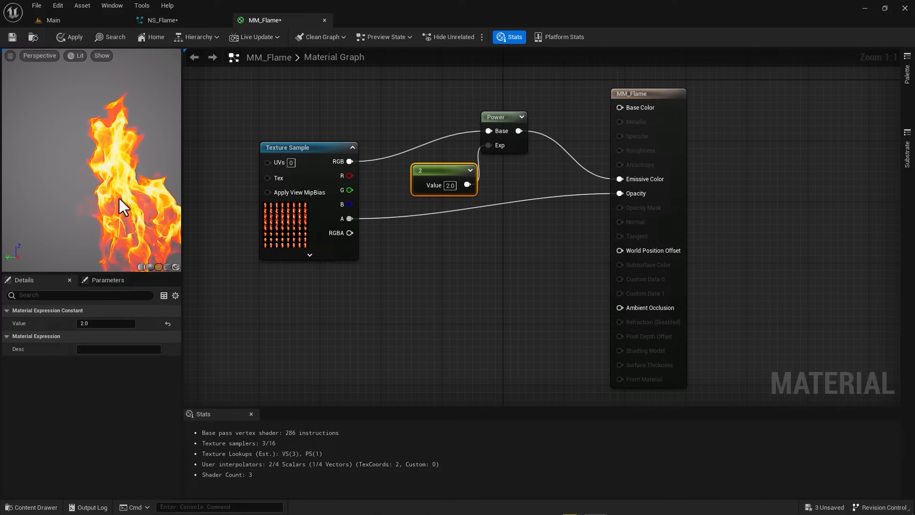
{"action": "middle_click_drag", "start_coordinate": [119, 198], "coordinate": [155, 227]}
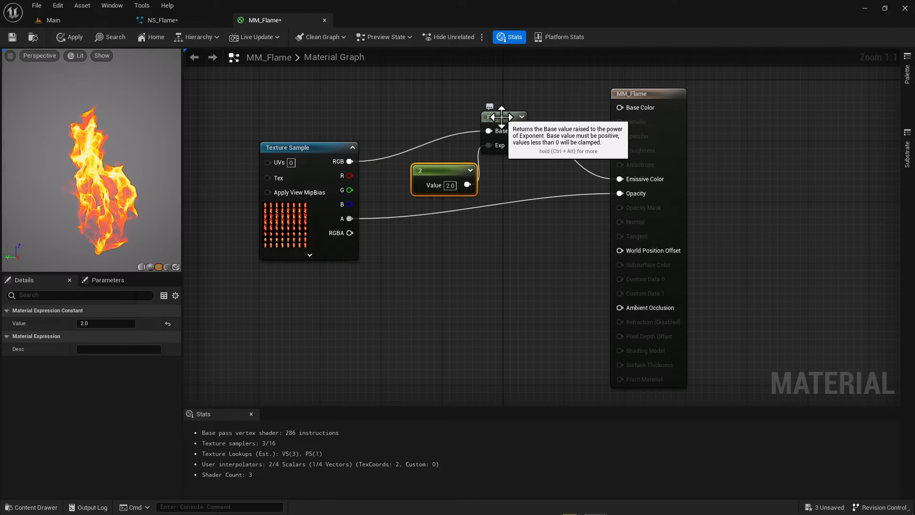
- Delete the Power and Constant nodes, connect the texture's RGB directly to Emissive Color, and place Texture Sample closer to the material node
{"action": "left_click", "coordinate": [502, 117]}
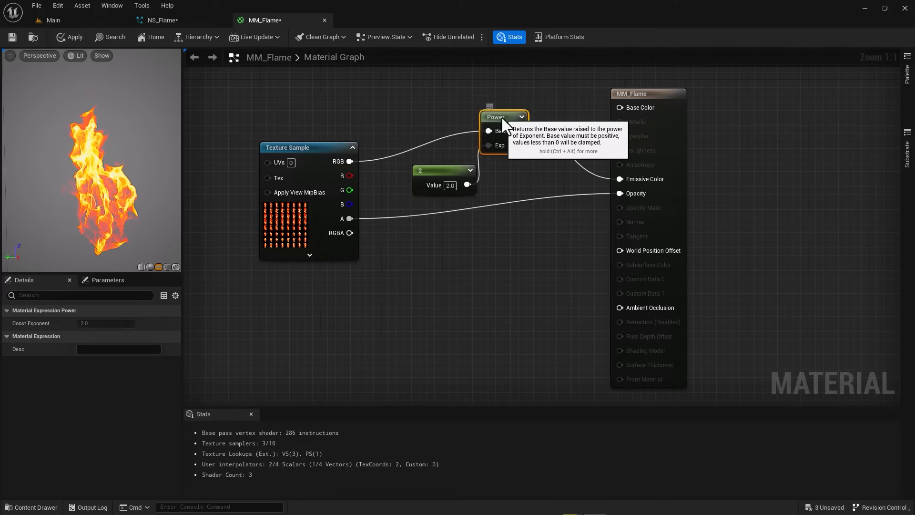
{"action": "key", "text": "Delete"}
{"action": "left_click", "coordinate": [441, 170]}
{"action": "key", "text": "Delete"}
{"action": "left_click_drag", "start_coordinate": [350, 162], "coordinate": [620, 180]}
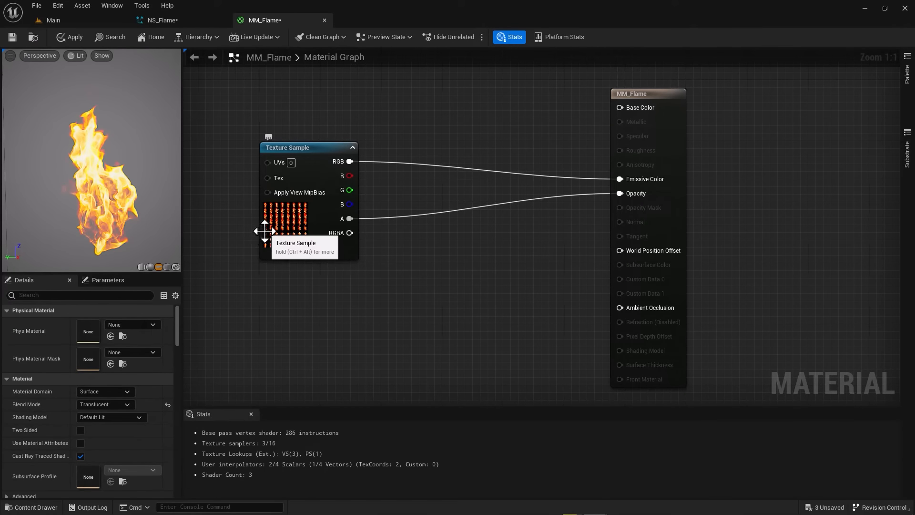
{"action": "left_click_drag", "start_coordinate": [310, 151], "coordinate": [388, 152]}
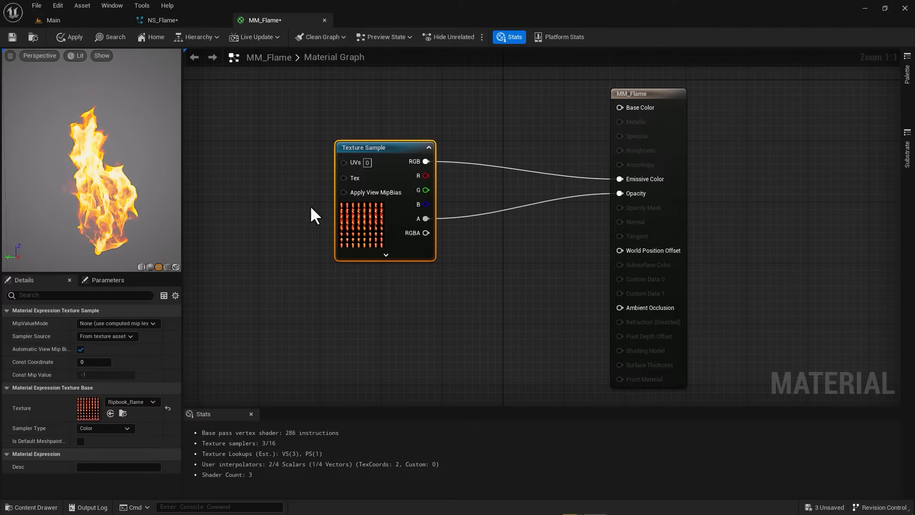
- Save both the NS_Flame system and the MM_Flame material, and go to the Main level
{"action": "left_click", "coordinate": [176, 19]}
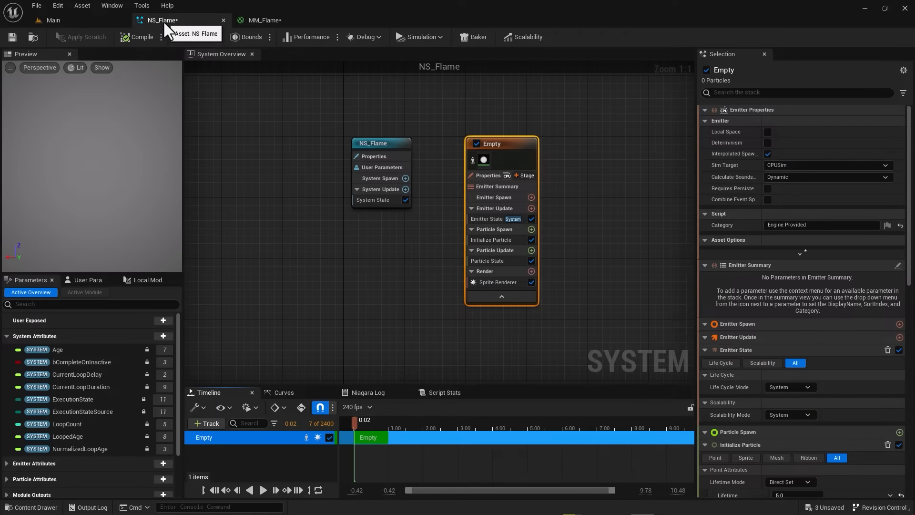
{"action": "left_click", "coordinate": [13, 37]}
{"action": "left_click", "coordinate": [258, 20]}
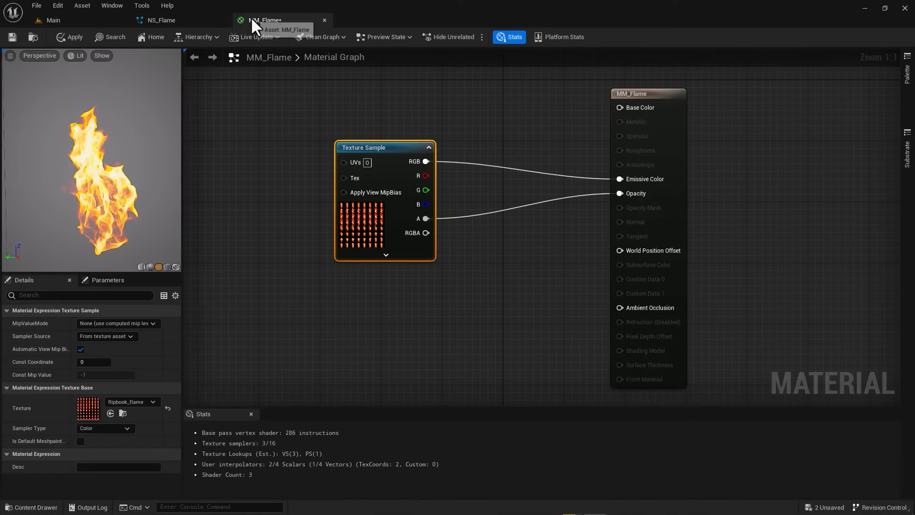
{"action": "left_click", "coordinate": [18, 36]}
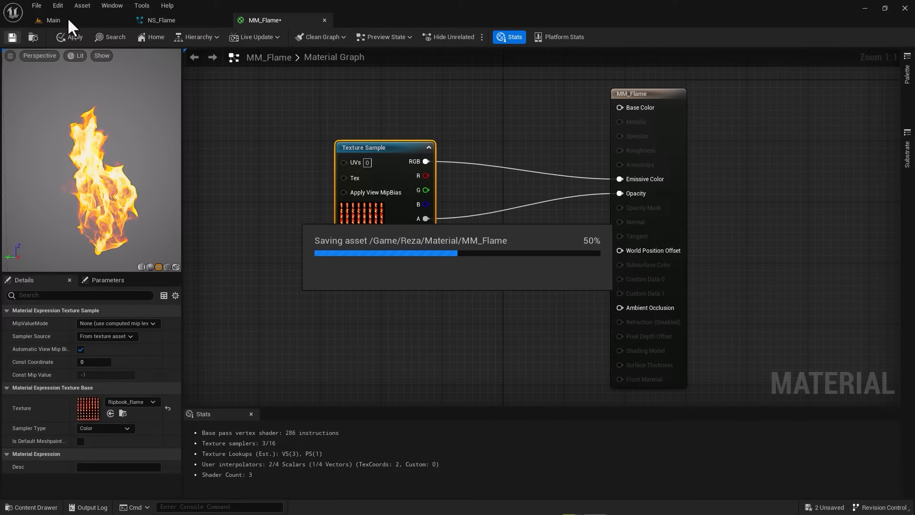
{"action": "left_click", "coordinate": [67, 17]}
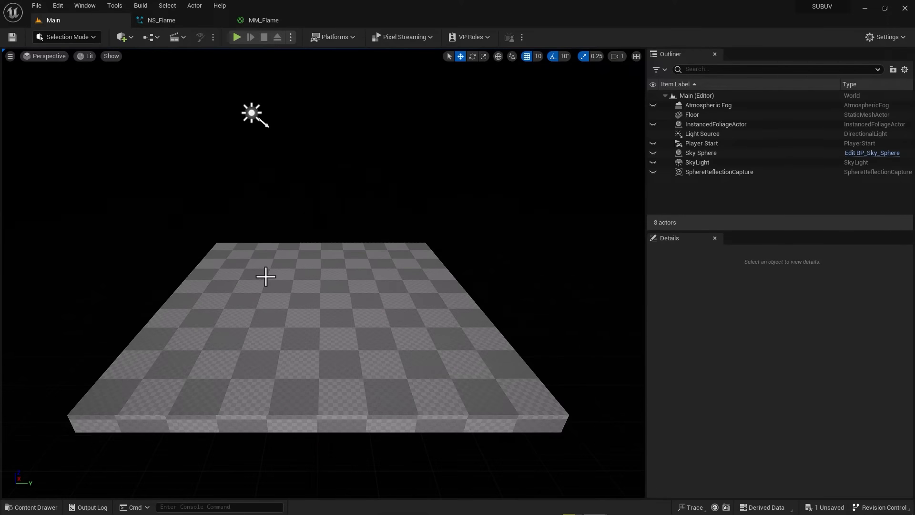
- In NS_Flame, add a Spawn Rate module to the Empty emitter's Emitter Update stage and set SpawnRate to 1.0
{"action": "left_click", "coordinate": [161, 21]}
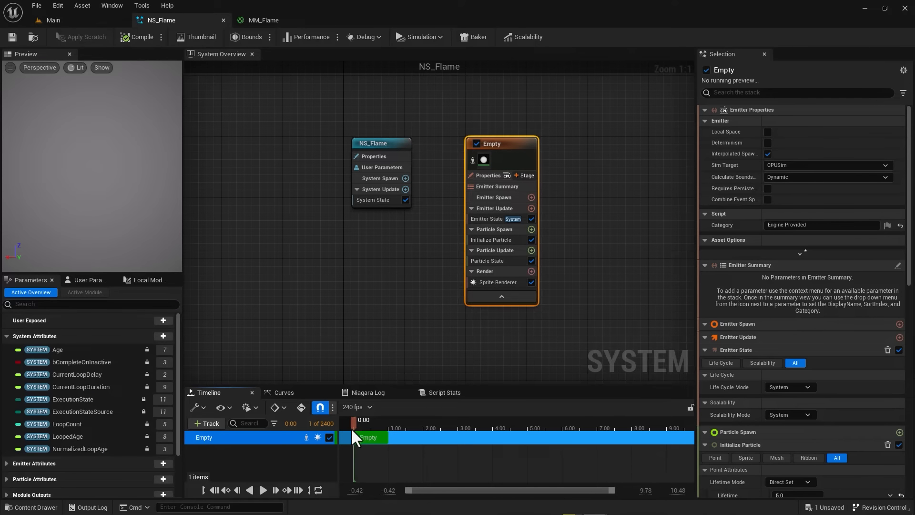
{"action": "left_click_drag", "start_coordinate": [352, 429], "coordinate": [369, 424]}
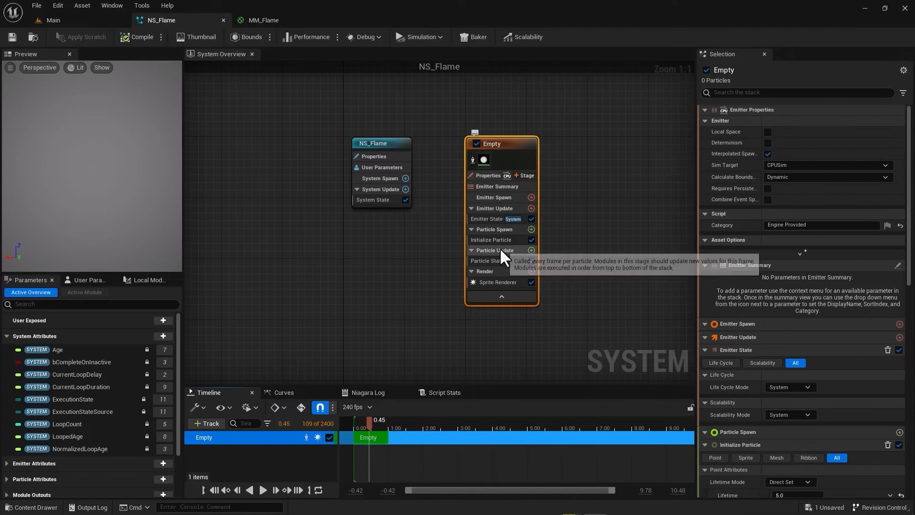
{"action": "left_click", "coordinate": [497, 283]}
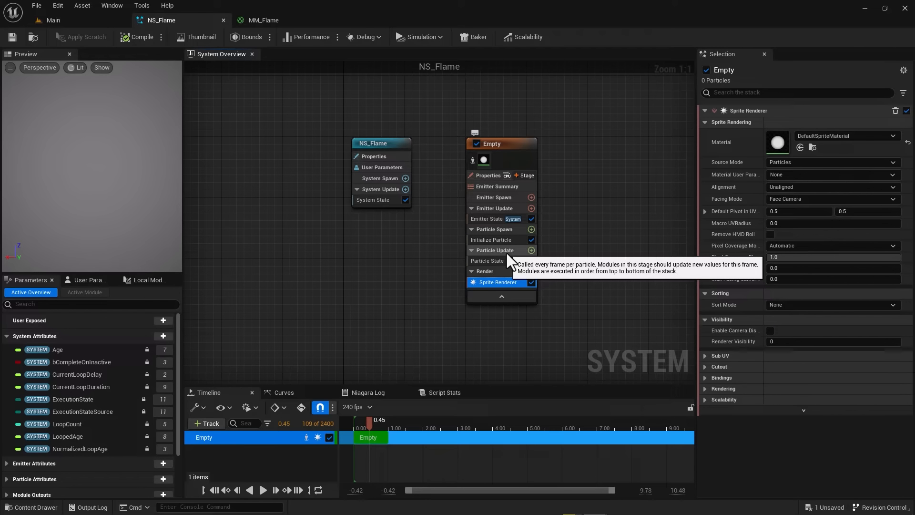
{"action": "left_click", "coordinate": [532, 208]}
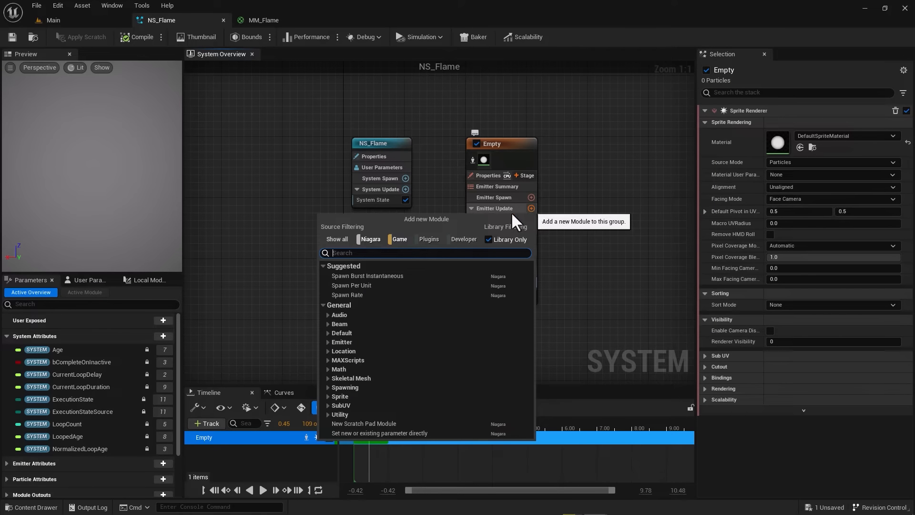
{"action": "type", "text": "spawn"}
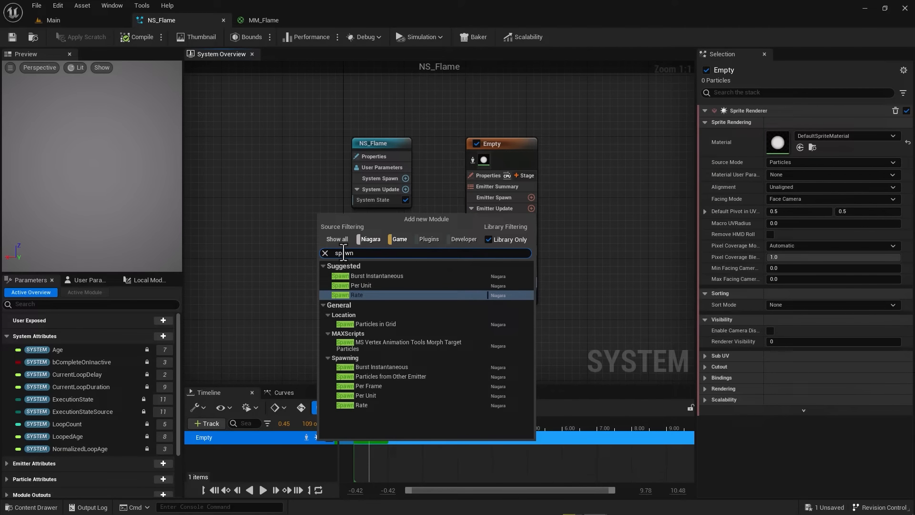
{"action": "left_click", "coordinate": [343, 295]}
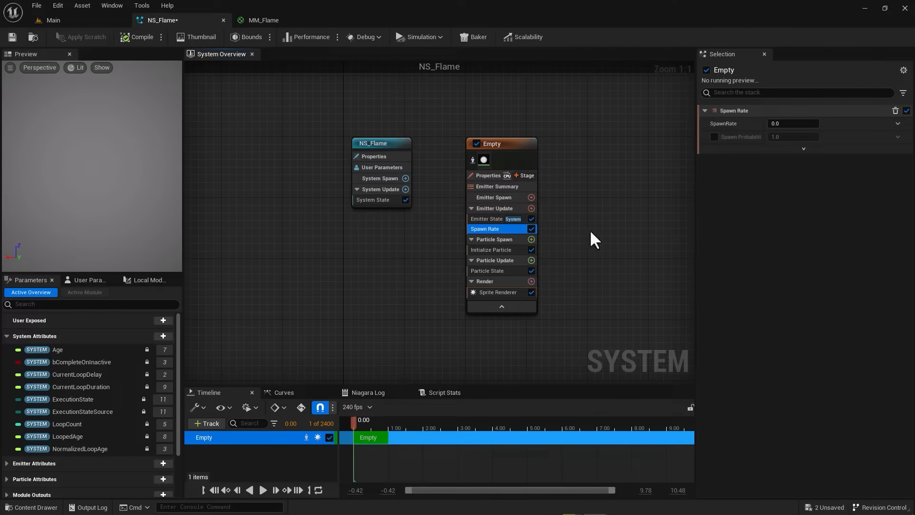
{"action": "left_click", "coordinate": [774, 125]}
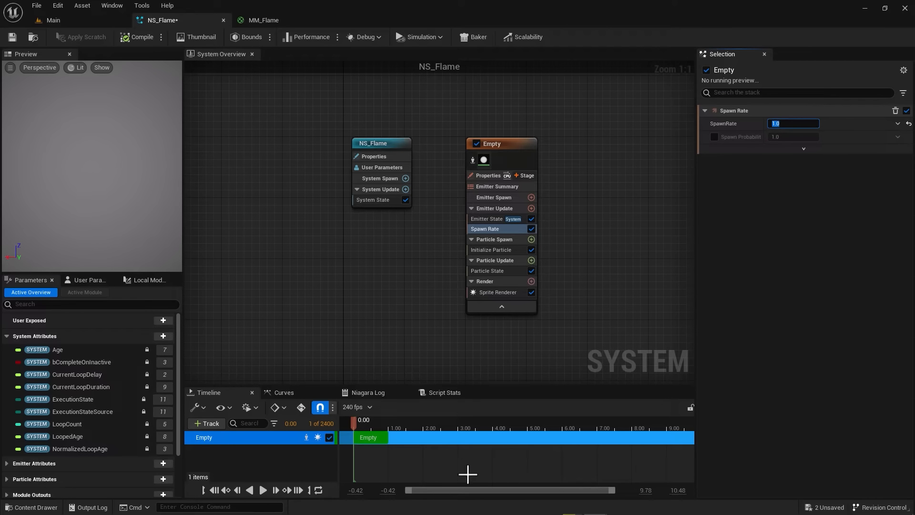
- Scrub the timeline back to the start and play the simulation to check the spawned particles
{"action": "left_click", "coordinate": [366, 424]}
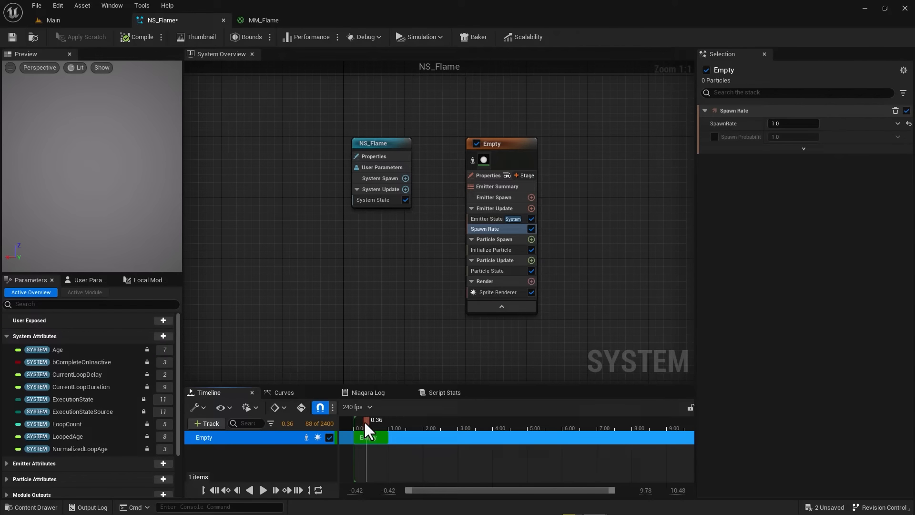
{"action": "left_click_drag", "start_coordinate": [364, 420], "coordinate": [353, 418]}
{"action": "left_click", "coordinate": [263, 491]}
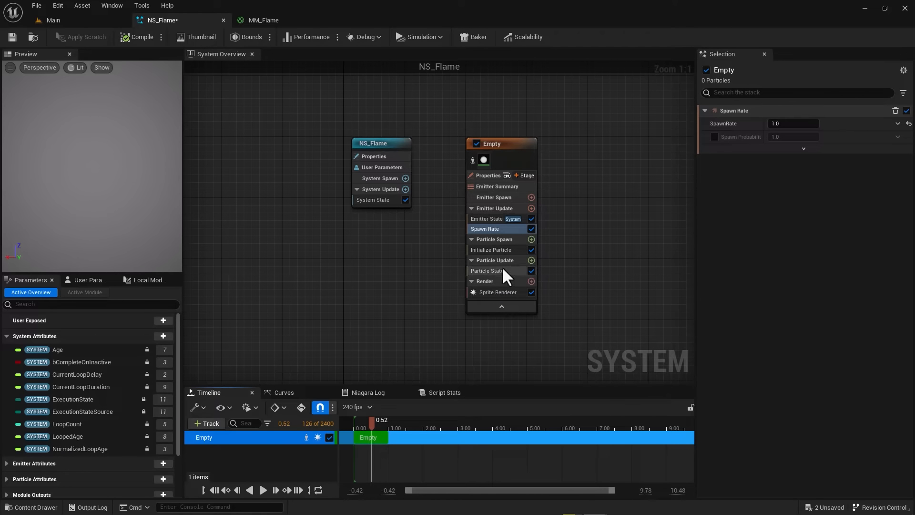
- Assign the MM_Flame material to the Empty emitter's Sprite Renderer
{"action": "left_click", "coordinate": [491, 293]}
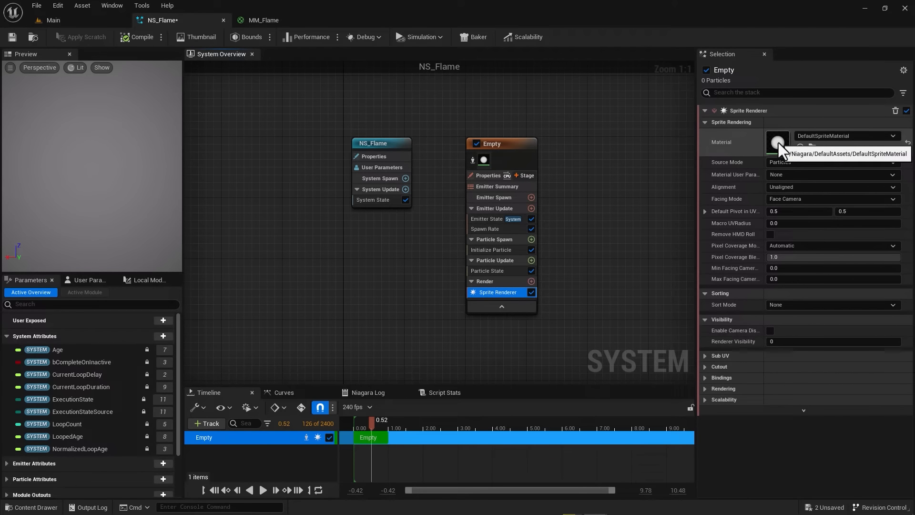
{"action": "left_click", "coordinate": [36, 507]}
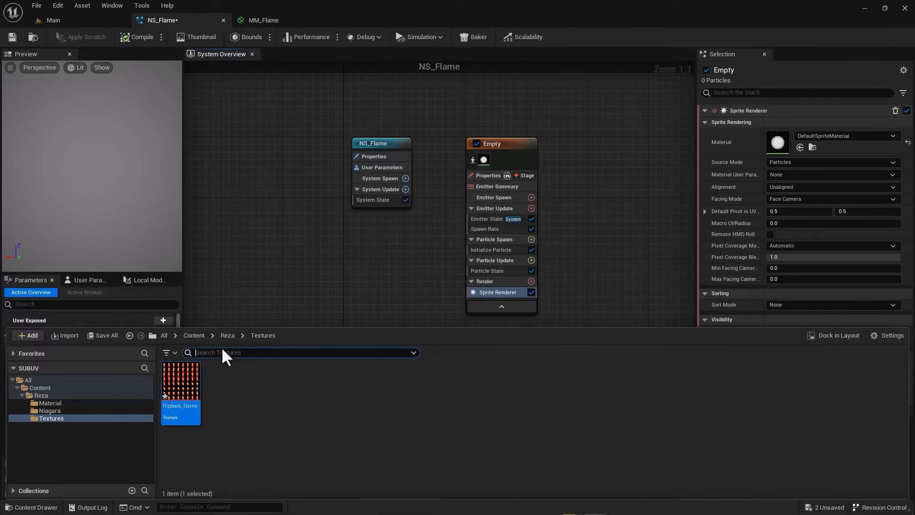
{"action": "left_click", "coordinate": [228, 335]}
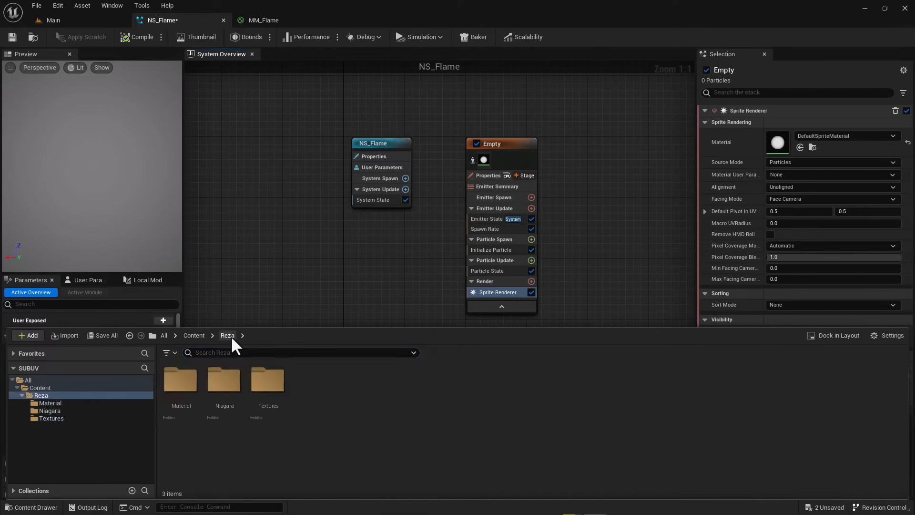
{"action": "double_click", "coordinate": [192, 383]}
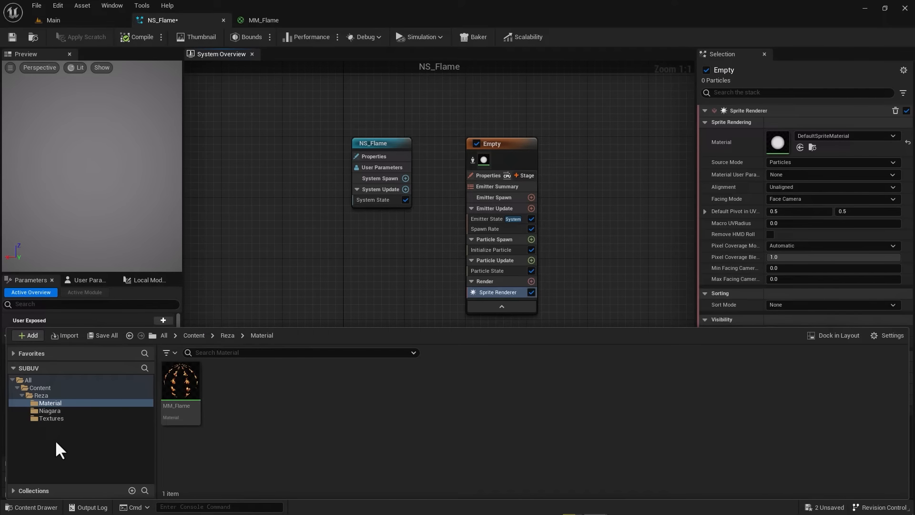
{"action": "left_click", "coordinate": [808, 136]}
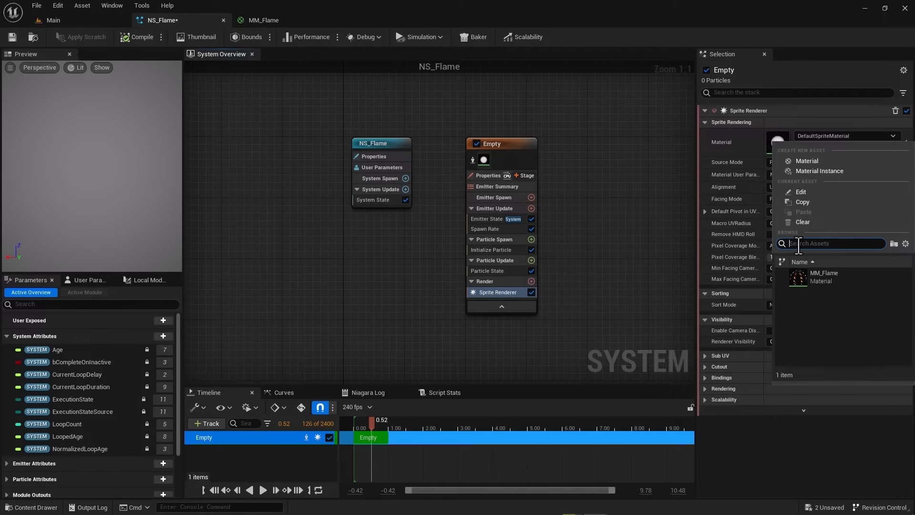
{"action": "type", "text": "MM"}
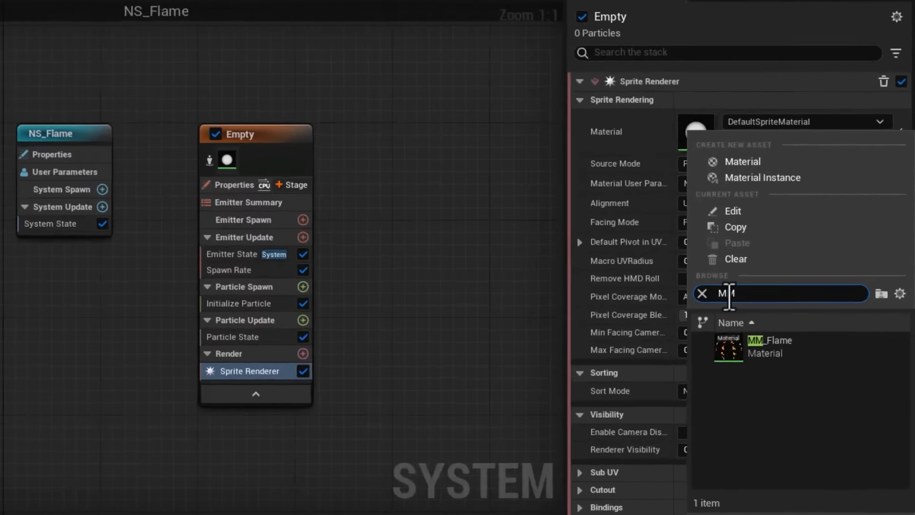
{"action": "type", "text": "_"}
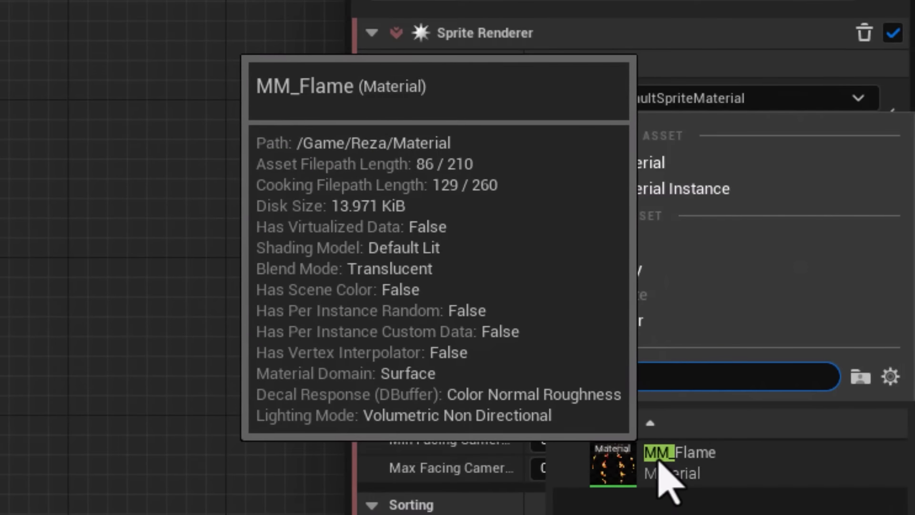
{"action": "left_click", "coordinate": [663, 462]}
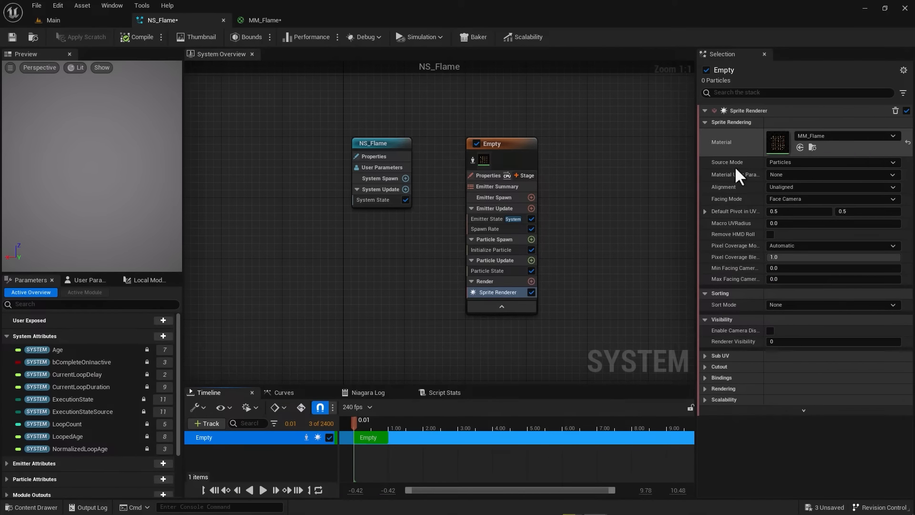
- Play and pause the simulation, and examine how the flame material appears on the particle sprite
{"action": "left_click", "coordinate": [263, 490]}
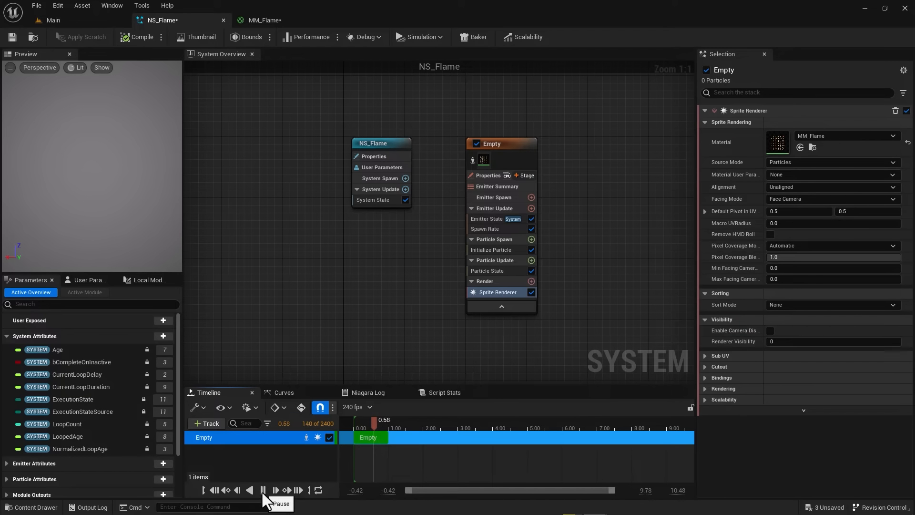
{"action": "left_click", "coordinate": [263, 491]}
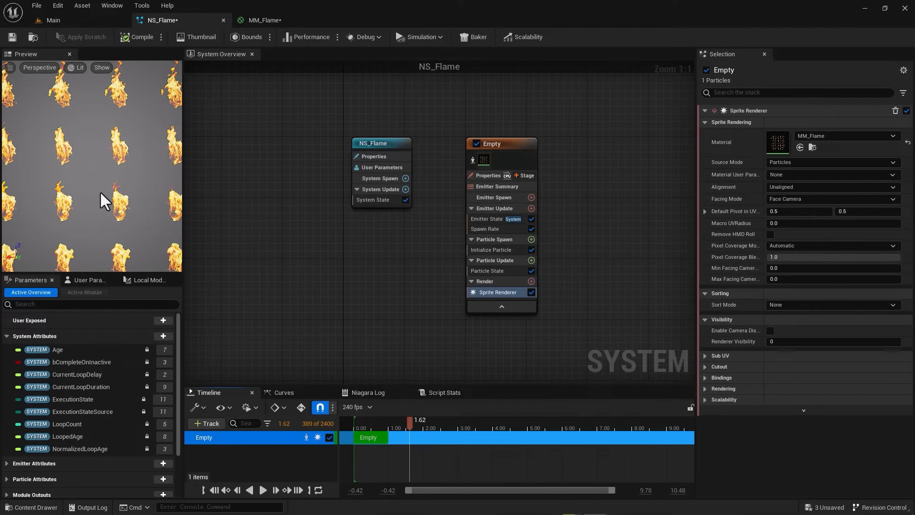
{"action": "scroll", "coordinate": [96, 188], "scroll_direction": "down", "scroll_amount": 8}
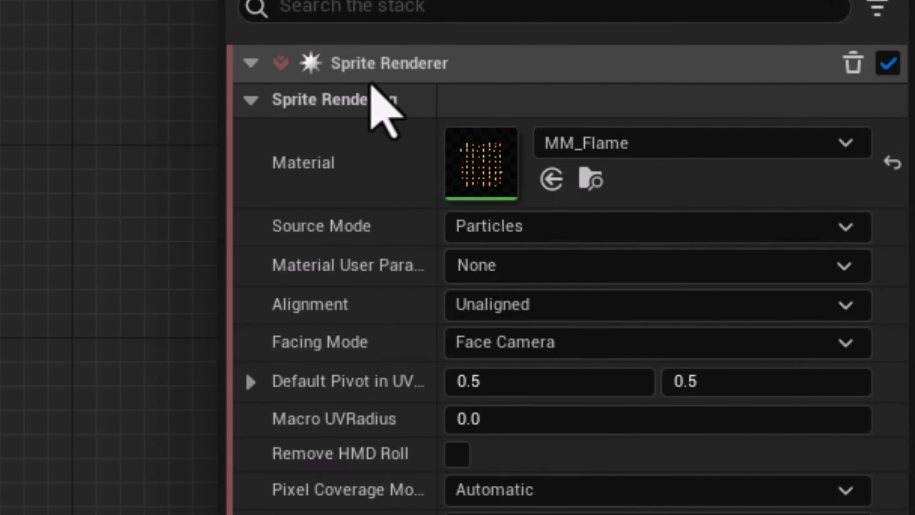
- In the Sprite Renderer's Sub UV settings, set Sub Image Size to 8.0 by 8.0
{"action": "left_click", "coordinate": [250, 101]}
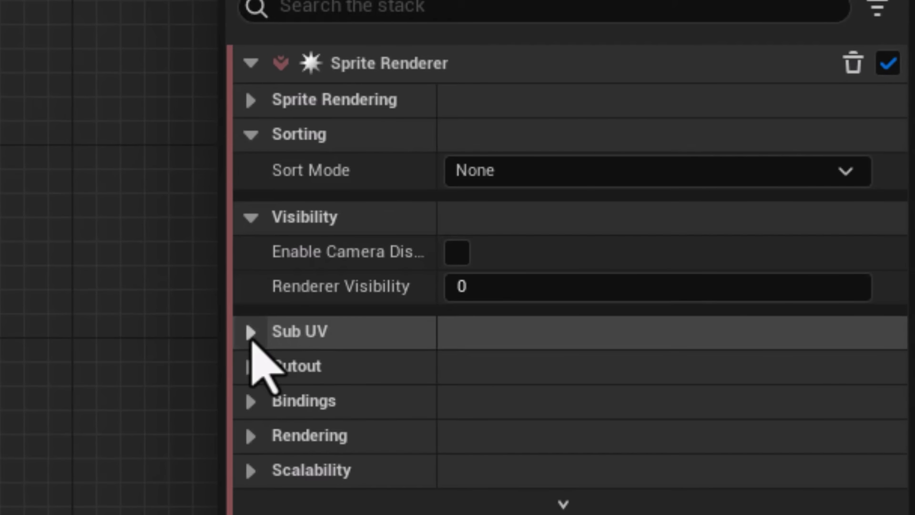
{"action": "left_click", "coordinate": [251, 338]}
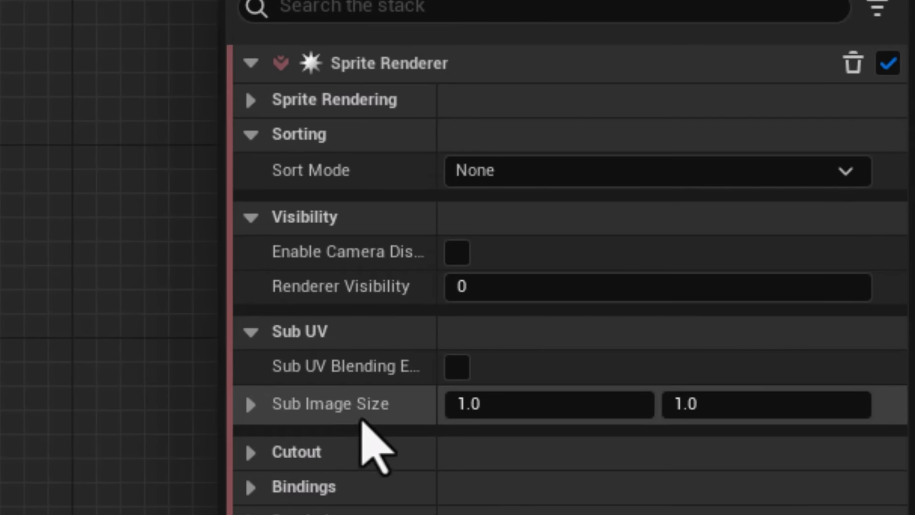
{"action": "mouse_move", "coordinate": [378, 439]}
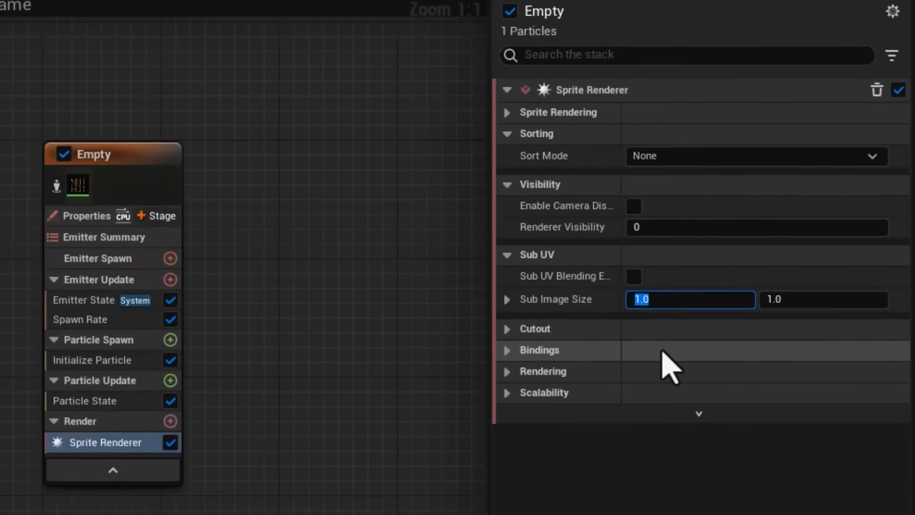
{"action": "type", "text": "8"}
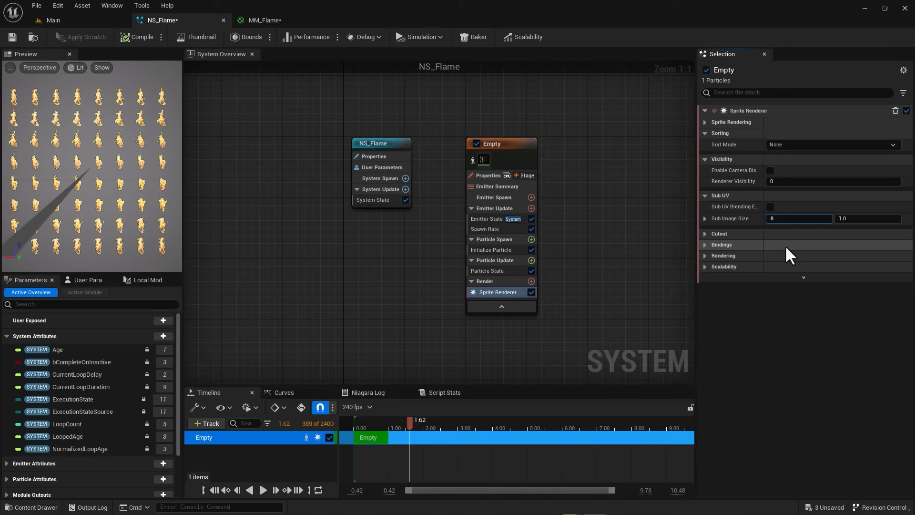
{"action": "key", "text": "Return"}
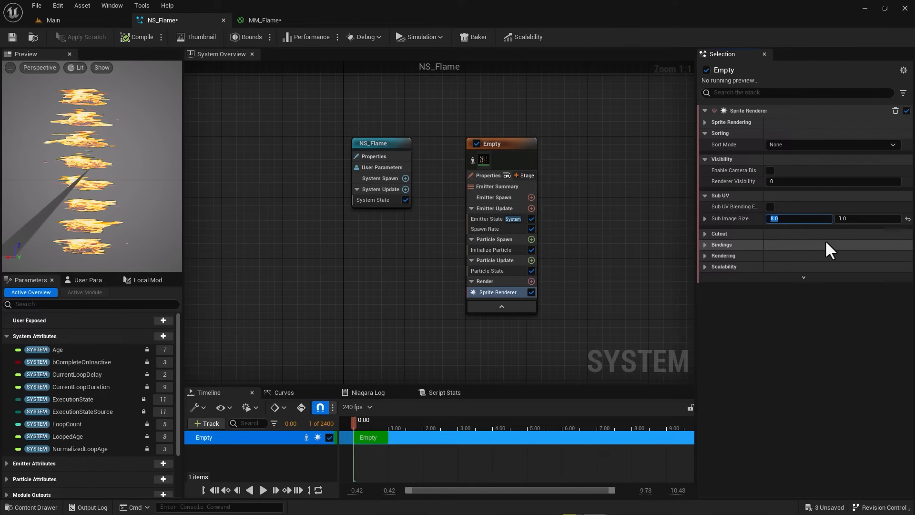
{"action": "left_click", "coordinate": [852, 218]}
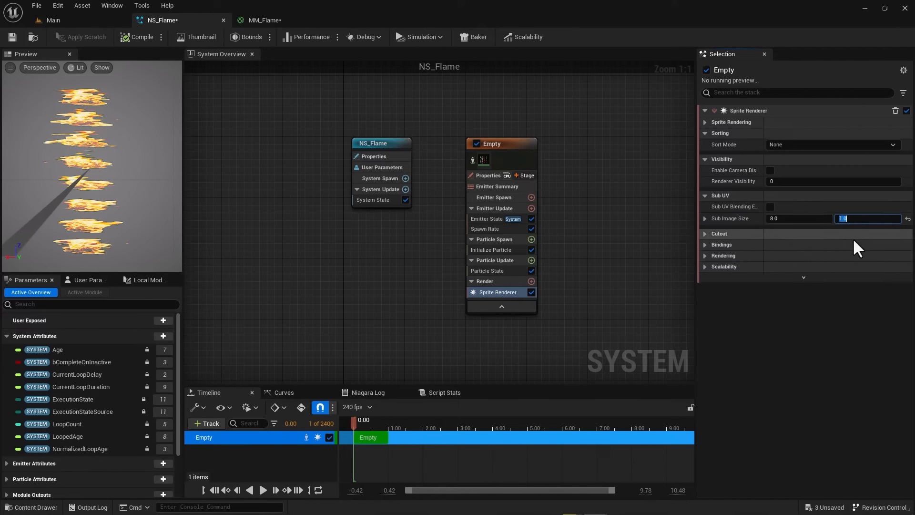
{"action": "key", "text": "Return"}
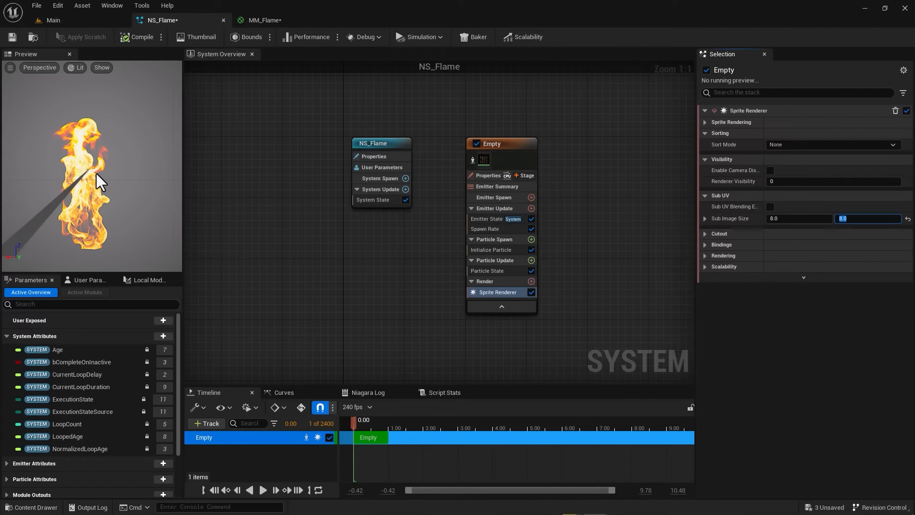
- Rewind and play the simulation, and examine the flame sprite in the preview
{"action": "scroll", "coordinate": [99, 173], "scroll_direction": "down", "scroll_amount": 5}
{"action": "left_click_drag", "start_coordinate": [99, 174], "coordinate": [111, 169]}
{"action": "left_click", "coordinate": [98, 68]}
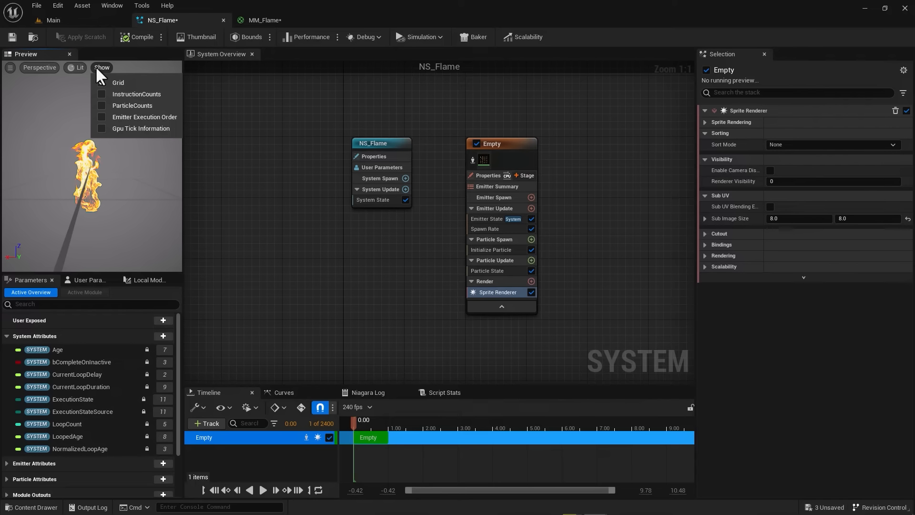
{"action": "scroll", "coordinate": [128, 234], "scroll_direction": "up", "scroll_amount": 4}
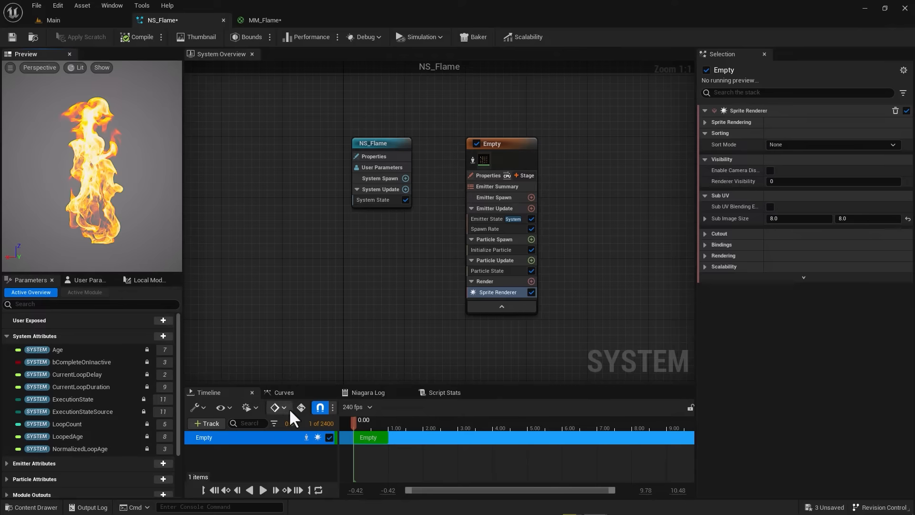
{"action": "left_click", "coordinate": [263, 490]}
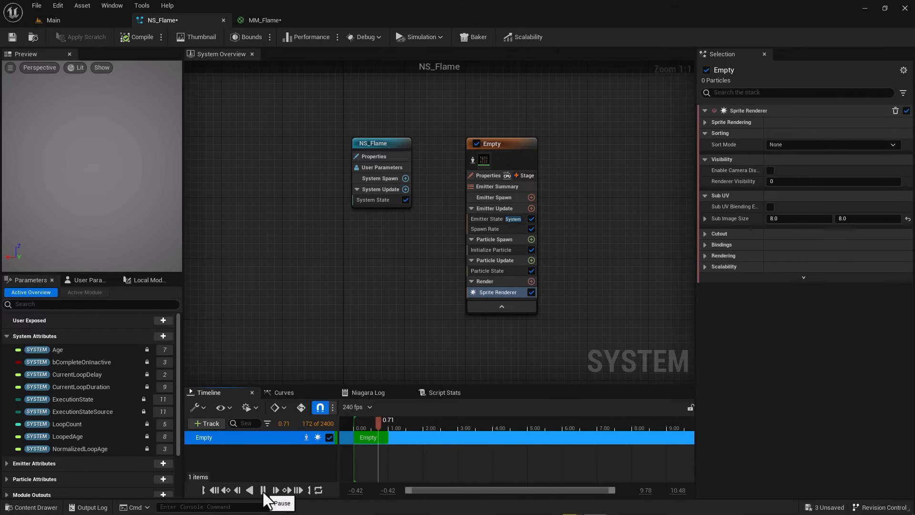
{"action": "left_click", "coordinate": [263, 490]}
{"action": "left_click_drag", "start_coordinate": [380, 425], "coordinate": [355, 425]}
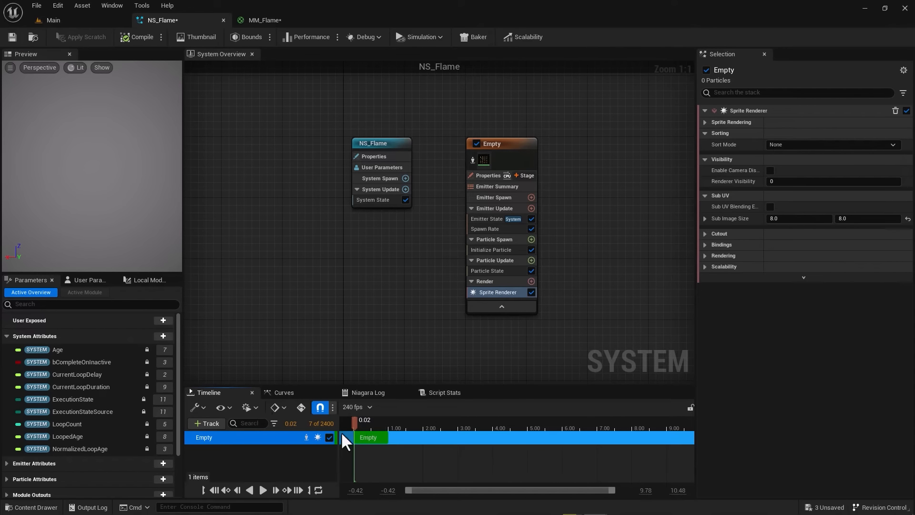
{"action": "left_click", "coordinate": [263, 490]}
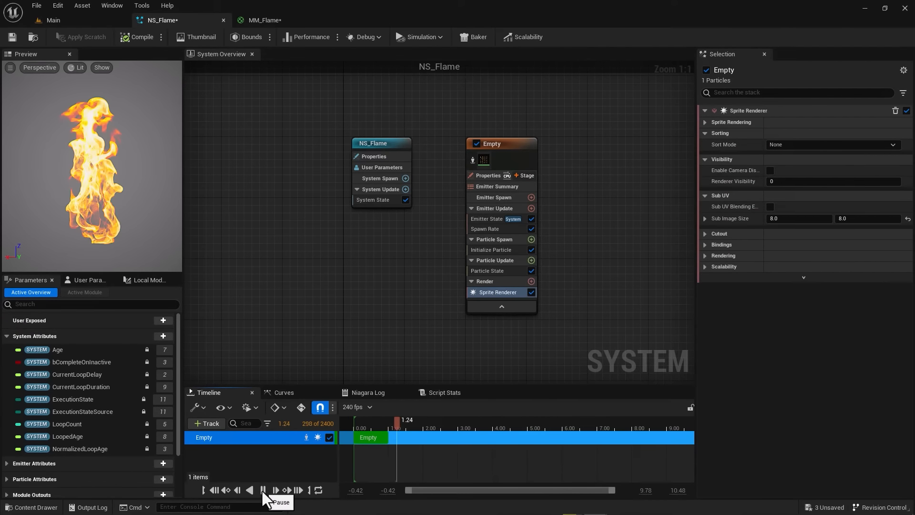
{"action": "left_click", "coordinate": [263, 489]}
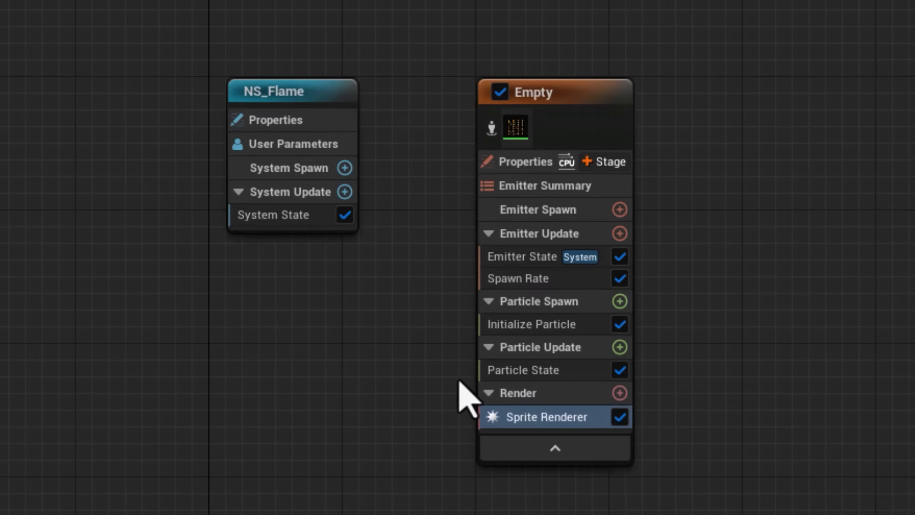
- Add a Sub UVAnimation module to the Empty emitter's Particle Update stage
{"action": "mouse_move", "coordinate": [482, 398]}
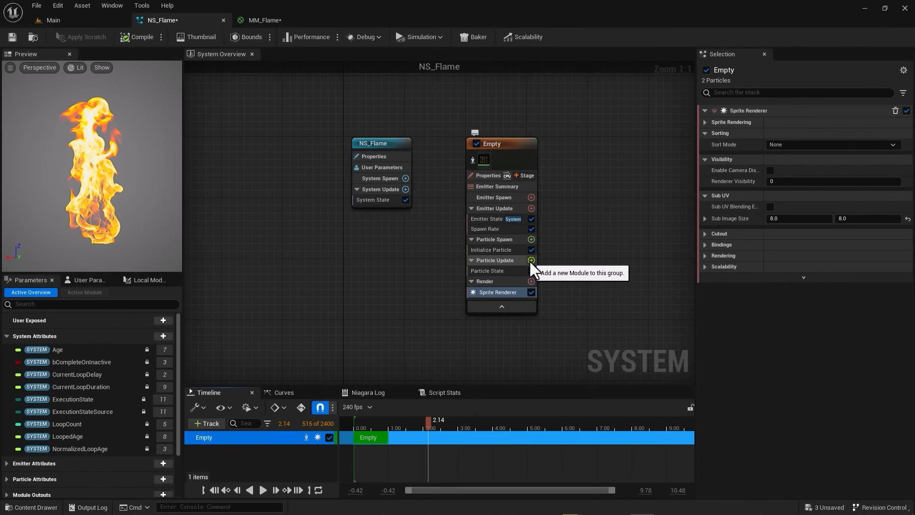
{"action": "left_click", "coordinate": [530, 261]}
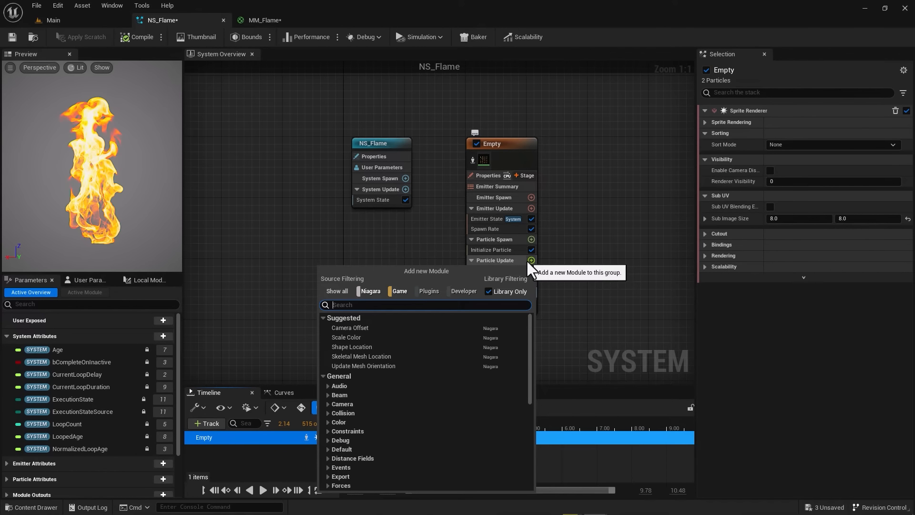
{"action": "type", "text": "subuv"}
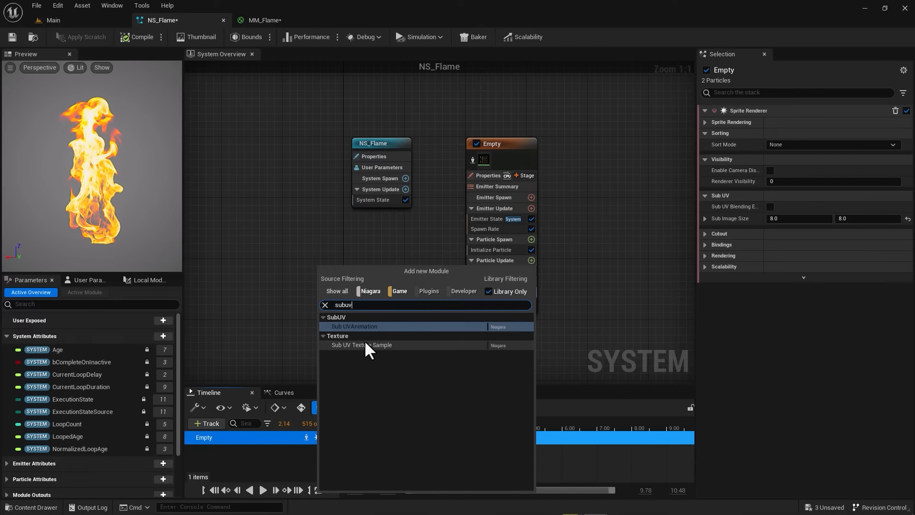
{"action": "left_click", "coordinate": [362, 327]}
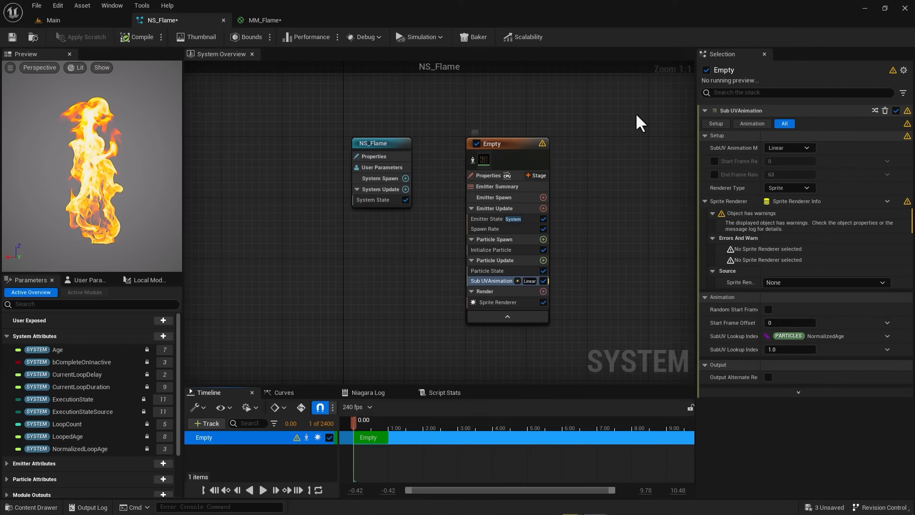
- Set the Sub UVAnimation module's source to Sprite Renderer, and play the simulation to check the animated flame
{"action": "left_click", "coordinate": [712, 124]}
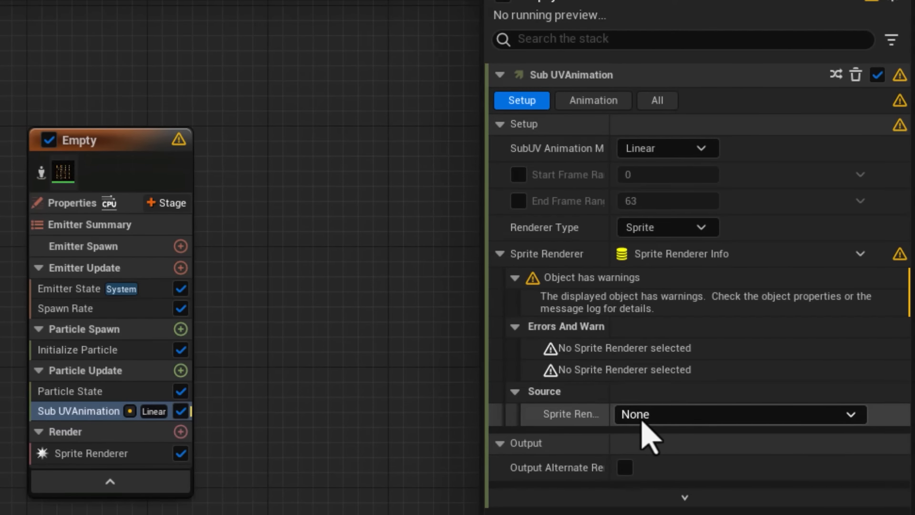
{"action": "left_click", "coordinate": [643, 420]}
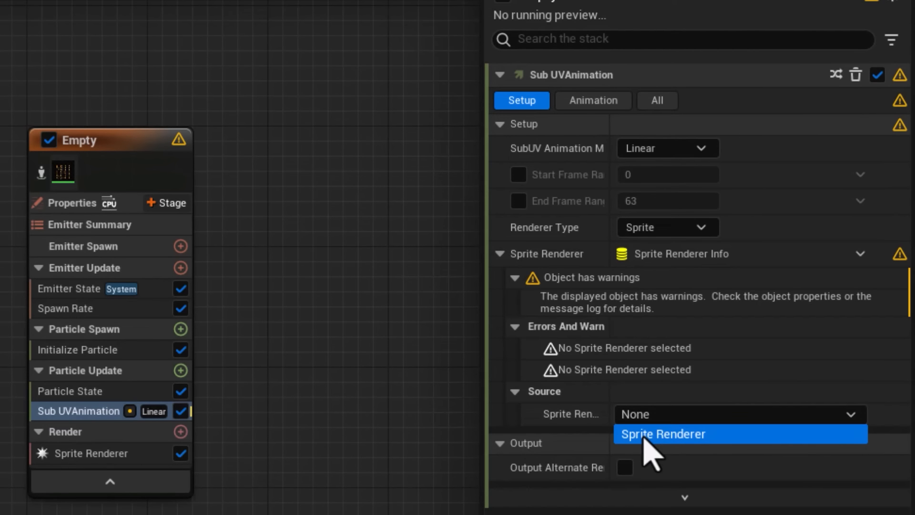
{"action": "left_click", "coordinate": [644, 435]}
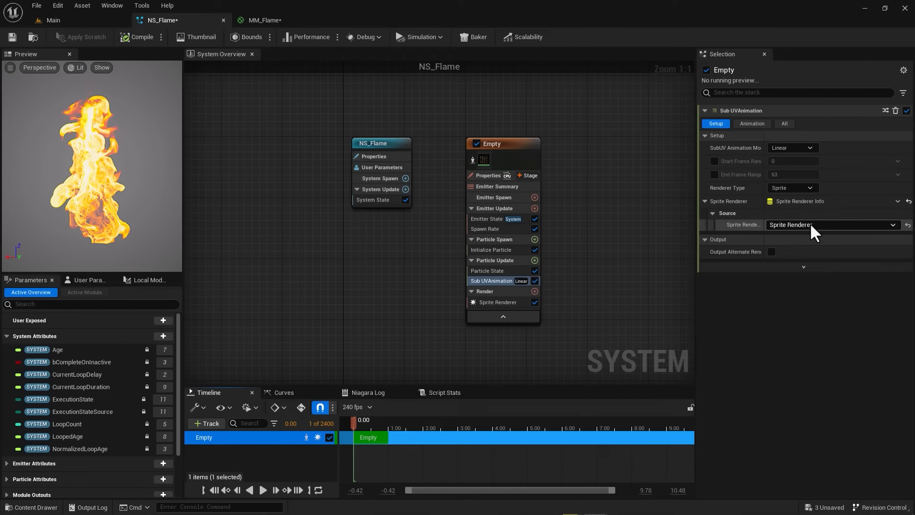
{"action": "left_click", "coordinate": [263, 490]}
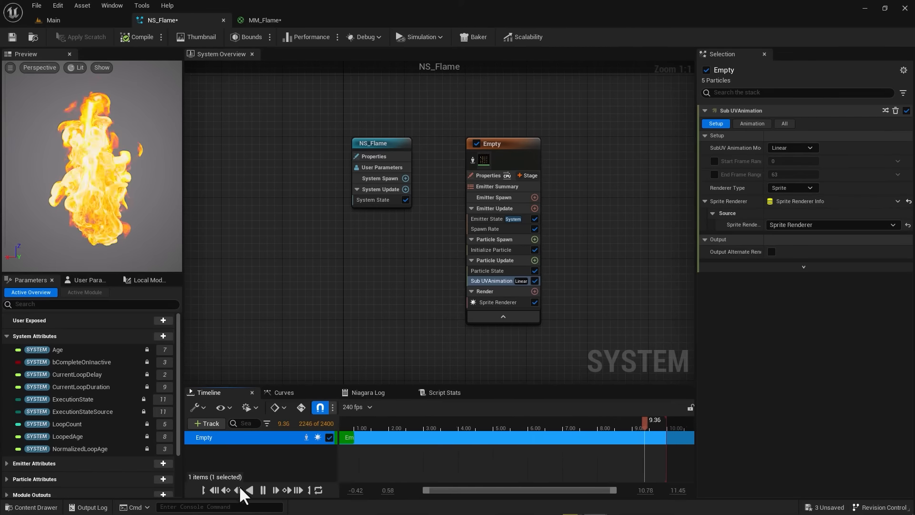
{"action": "left_click", "coordinate": [259, 488]}
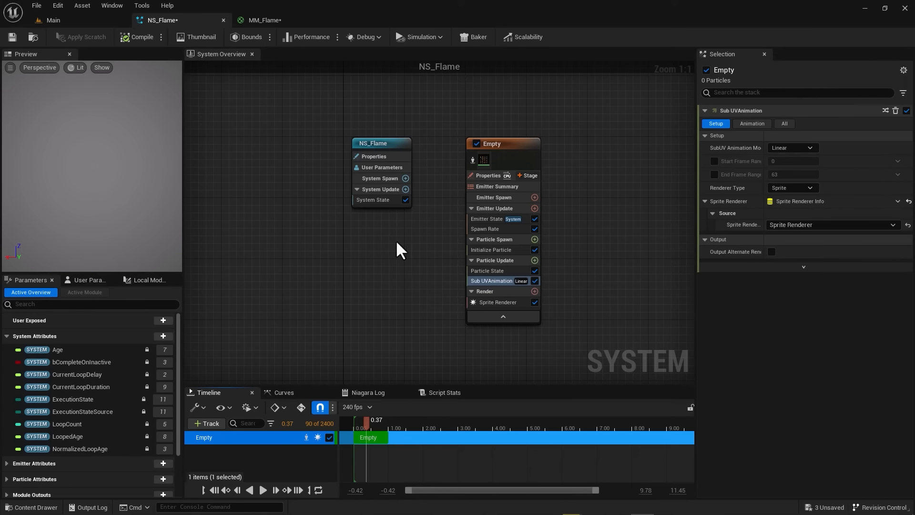
- Set the particle Lifetime to 1.0 in the Empty emitter's Initialize Particle module
{"action": "left_click", "coordinate": [486, 251]}
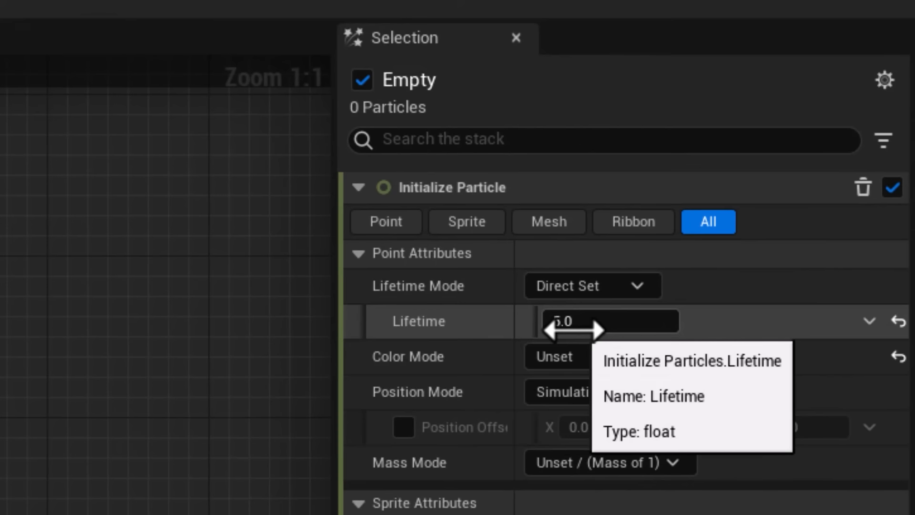
{"action": "left_click", "coordinate": [575, 329]}
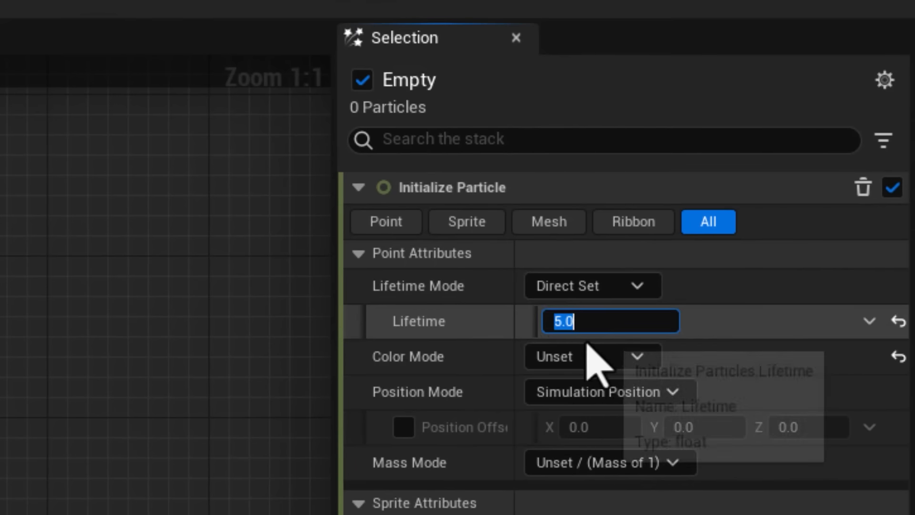
{"action": "type", "text": "1"}
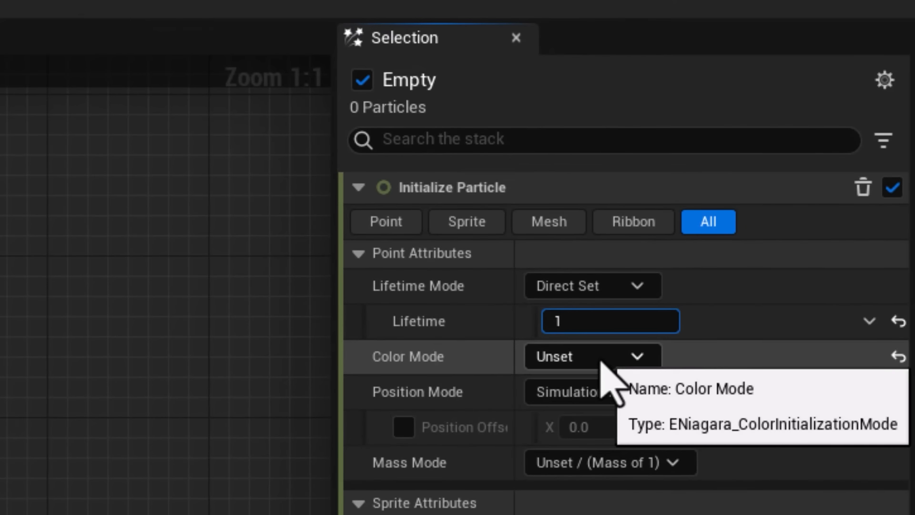
{"action": "key", "text": "Return"}
- Play the simulation to check the flame loop, and save NS_Flame
{"action": "left_click", "coordinate": [93, 166]}
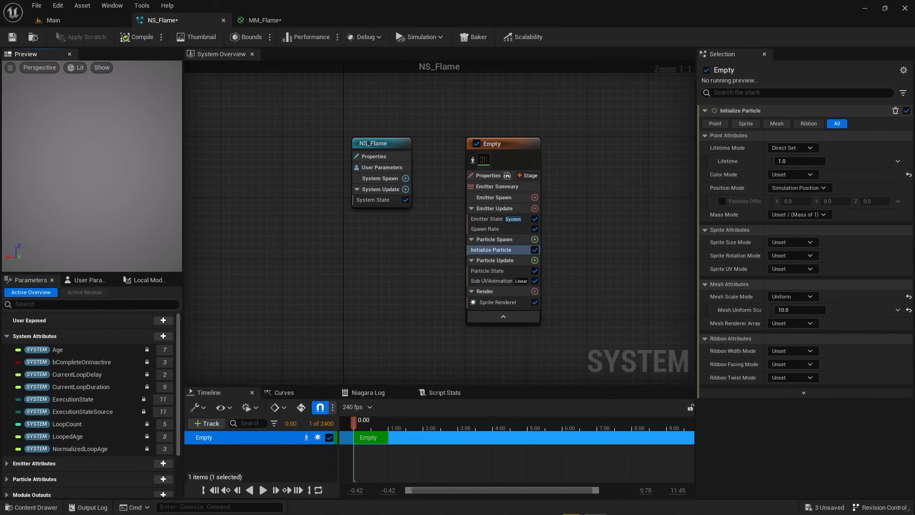
{"action": "left_click", "coordinate": [260, 490]}
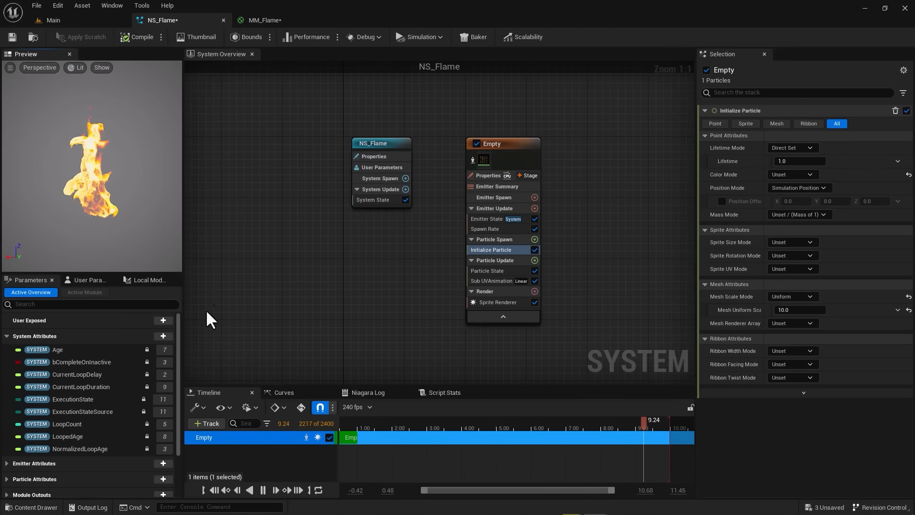
{"action": "left_click", "coordinate": [12, 37]}
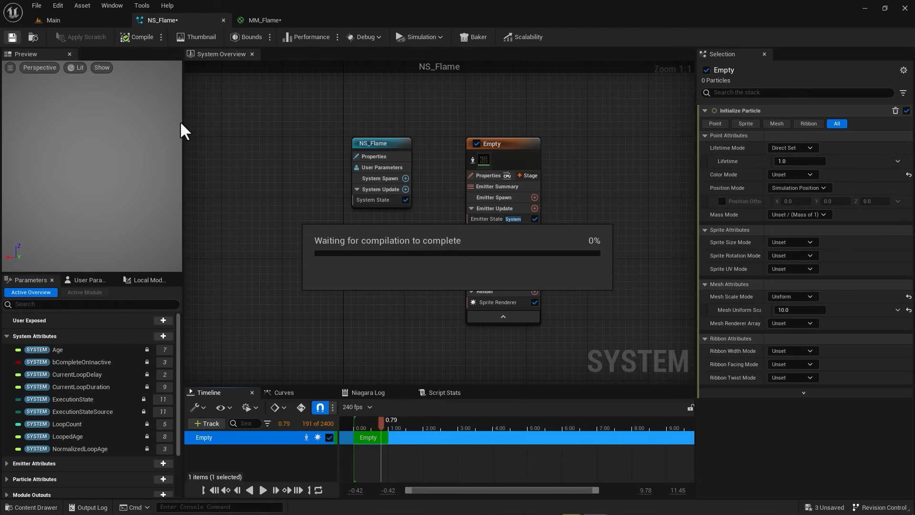
- Switch to the Main level and hide the checkered floor
{"action": "left_click", "coordinate": [72, 21]}
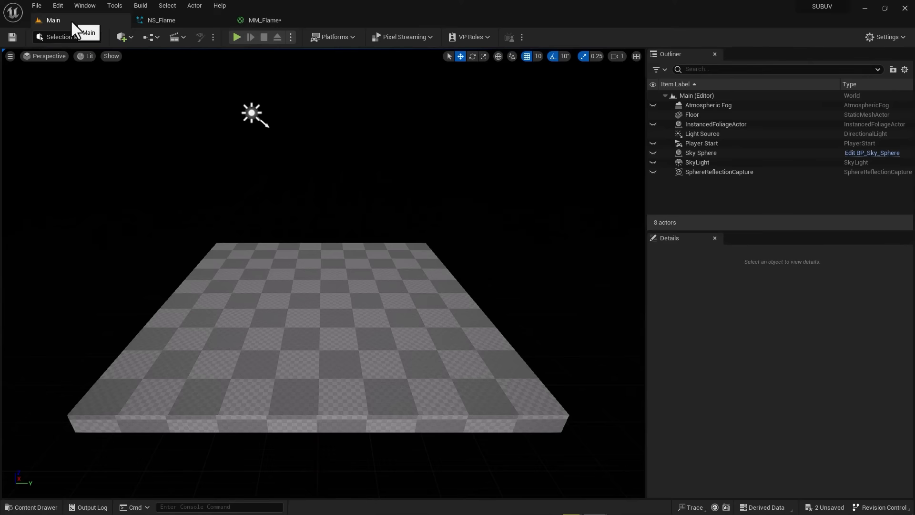
{"action": "left_click", "coordinate": [33, 507]}
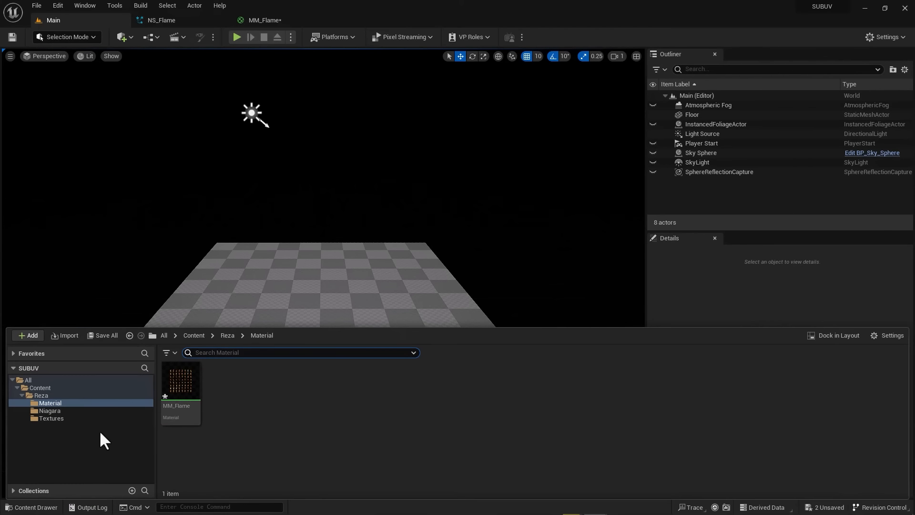
{"action": "left_click", "coordinate": [50, 410]}
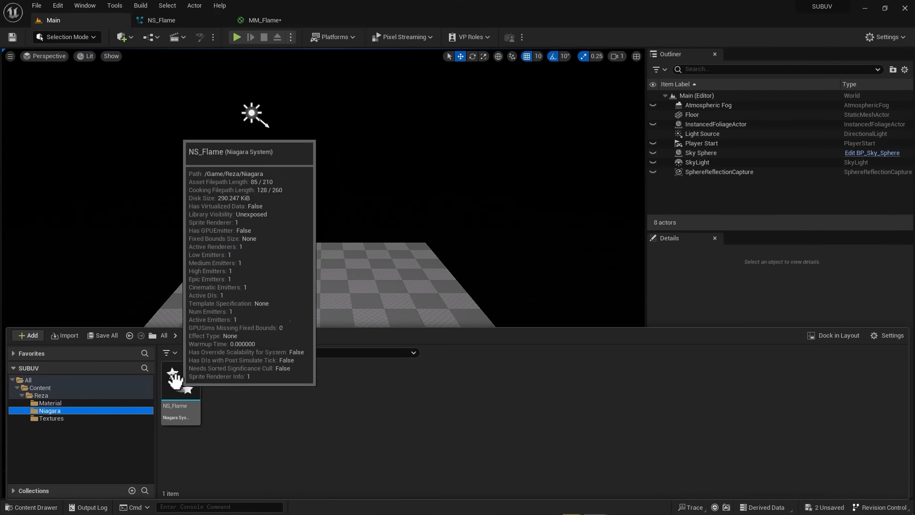
{"action": "left_click", "coordinate": [303, 286]}
{"action": "key", "text": "h"}
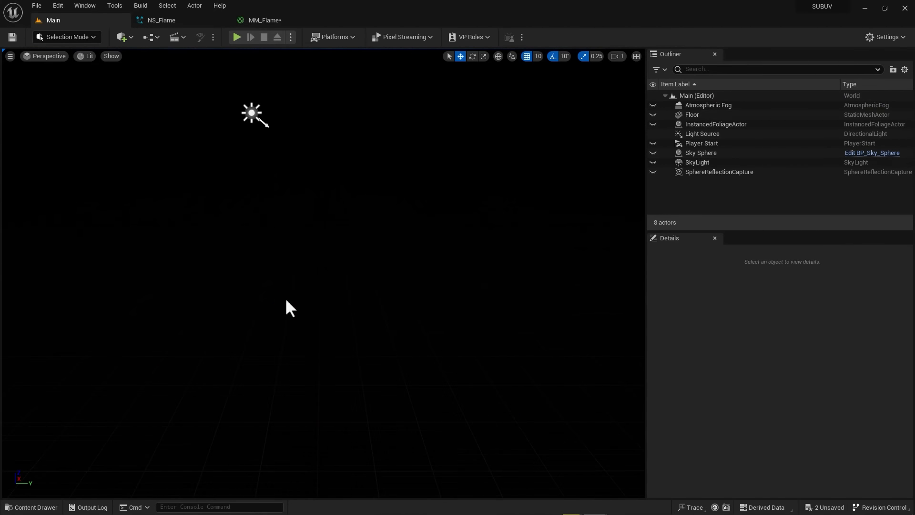
- Place the NS_Flame system from the Niagara folder into the Main level
{"action": "left_click", "coordinate": [24, 506]}
{"action": "left_click", "coordinate": [178, 374]}
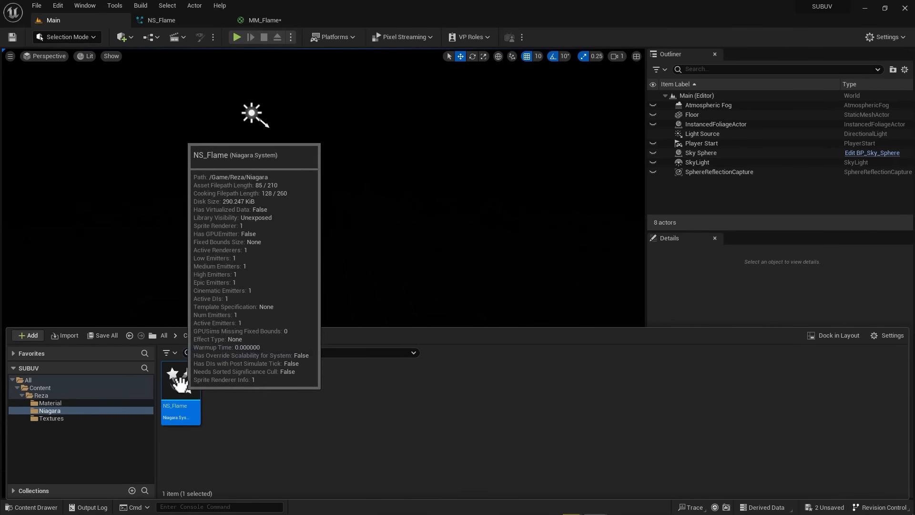
{"action": "left_click_drag", "start_coordinate": [177, 374], "coordinate": [318, 303]}
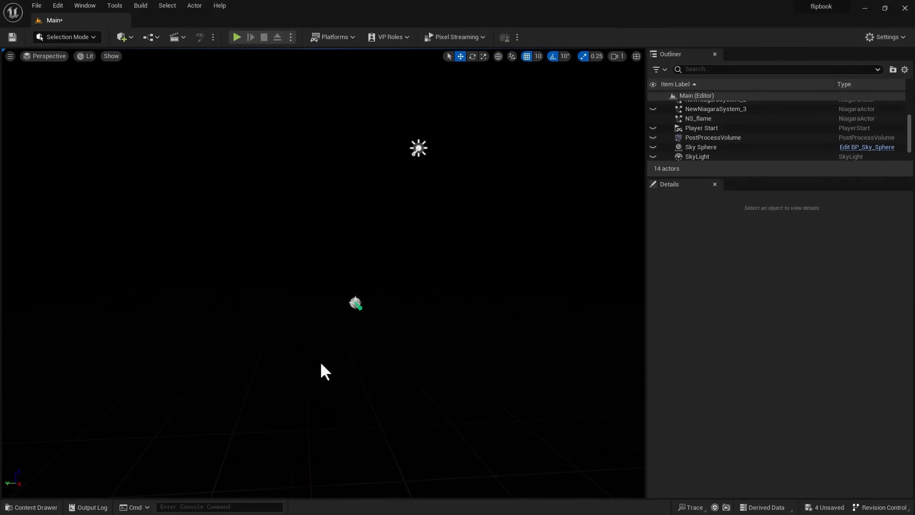
- Examine the placed NS_flame effect in the Main level from close up
{"action": "key", "text": "w"}
{"action": "mouse_move", "coordinate": [310, 353]}
{"action": "right_mouse_down"}
{"action": "mouse_move", "coordinate": [317, 341]}
{"action": "mouse_move", "coordinate": [305, 343]}
{"action": "right_mouse_up"}
{"action": "key", "text": "s"}
{"action": "key", "text": "w"}
{"action": "mouse_move", "coordinate": [241, 352]}
{"action": "right_mouse_down"}
{"action": "mouse_move", "coordinate": [267, 355]}
{"action": "mouse_move", "coordinate": [232, 352]}
{"action": "right_mouse_up"}
{"action": "key", "text": "a"}
{"action": "key", "text": "d"}
{"action": "key", "text": "a"}
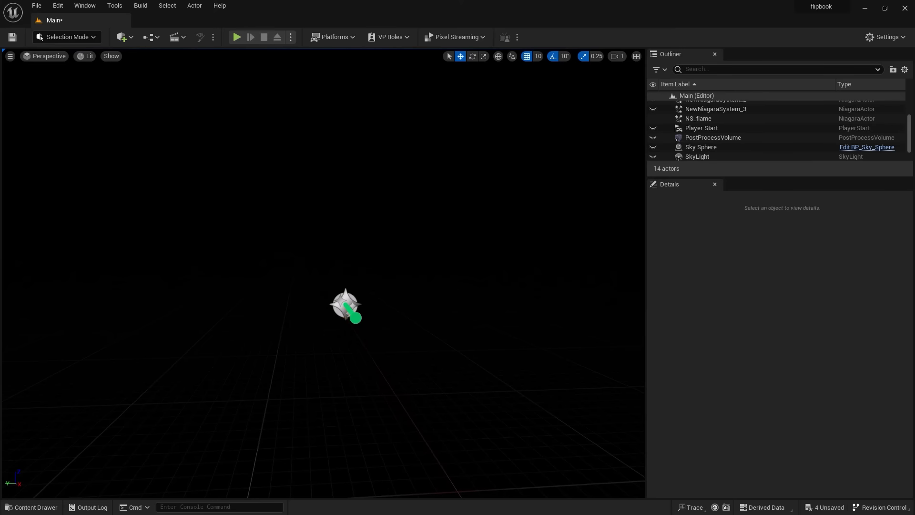
- Open NS_flame from the Niagra folder and set the Empty emitter's Sprite Size Mode to Uniform with a size of 200.0
{"action": "left_click", "coordinate": [42, 506]}
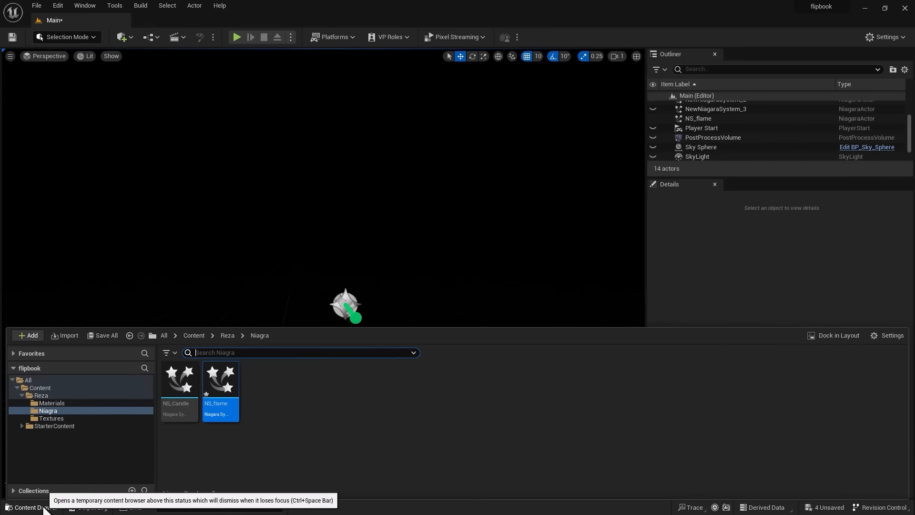
{"action": "double_click", "coordinate": [227, 391]}
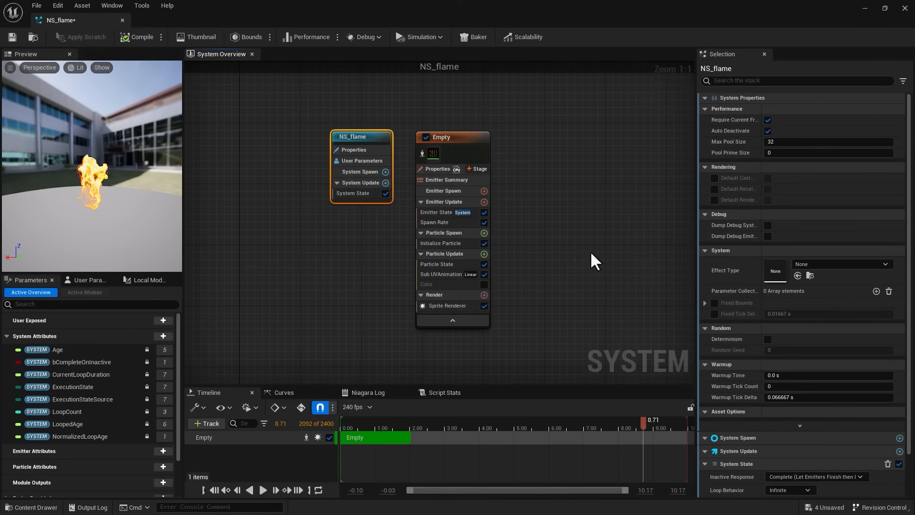
{"action": "left_click", "coordinate": [465, 139]}
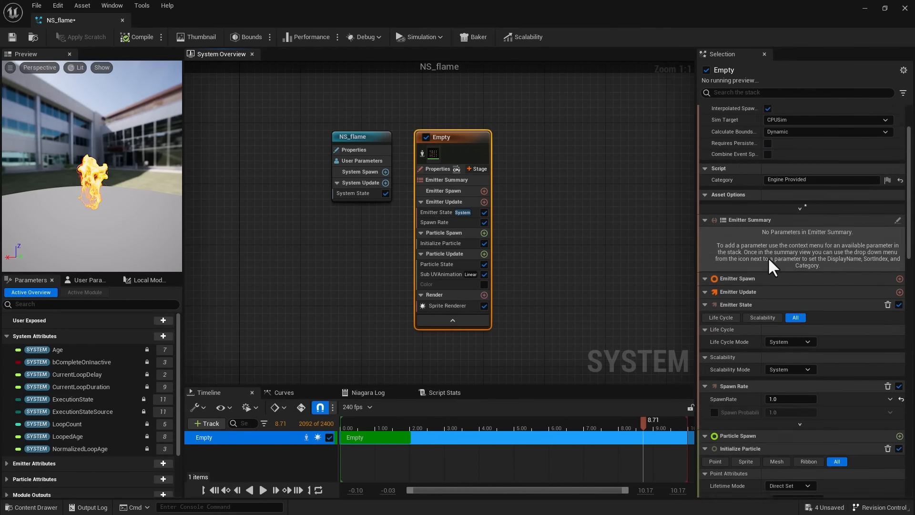
{"action": "scroll", "coordinate": [765, 253], "scroll_direction": "down", "scroll_amount": 3}
{"action": "scroll", "coordinate": [763, 251], "scroll_direction": "down", "scroll_amount": 8}
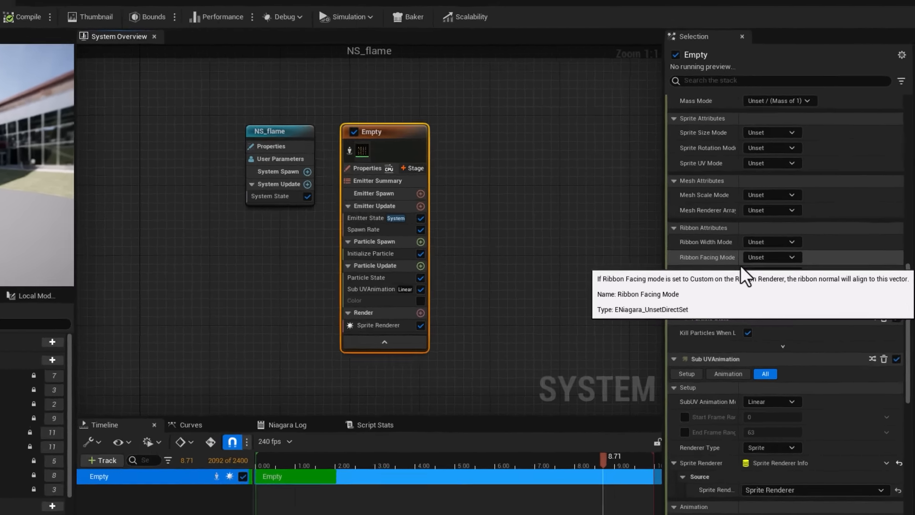
{"action": "scroll", "coordinate": [762, 253], "scroll_direction": "up", "scroll_amount": 2}
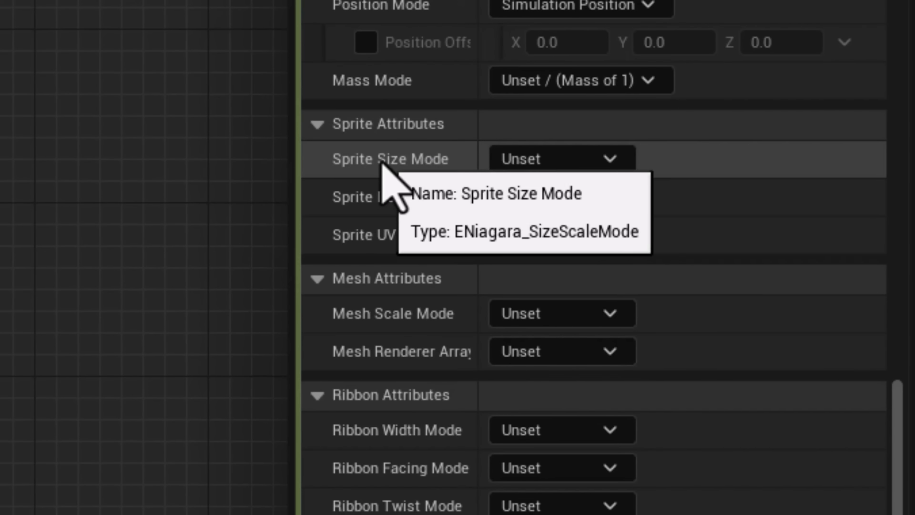
{"action": "left_click", "coordinate": [544, 166]}
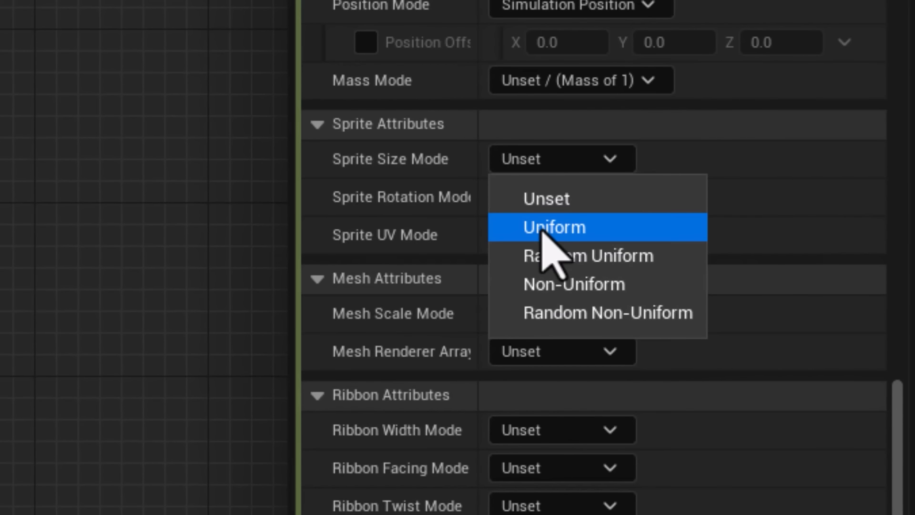
{"action": "left_click", "coordinate": [542, 228]}
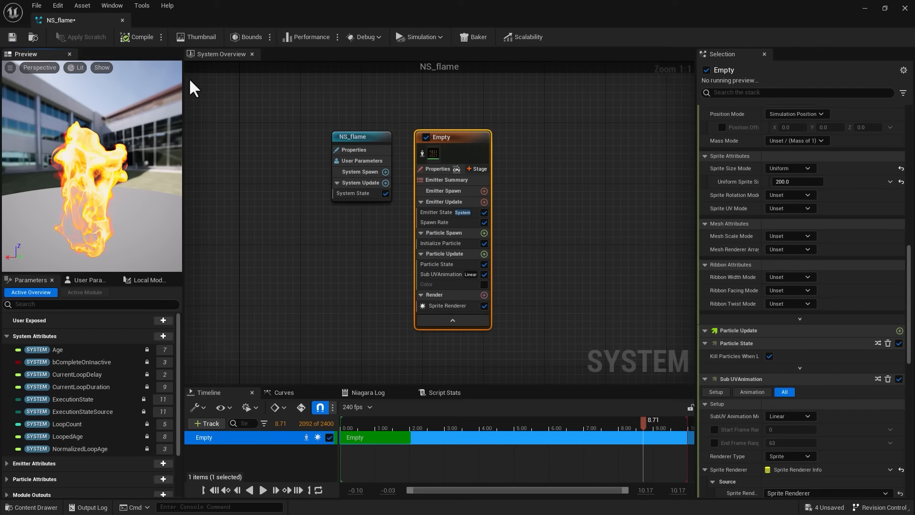
- Save NS_flame, close its editor and check the resized flame in the Main level
{"action": "left_click", "coordinate": [12, 37]}
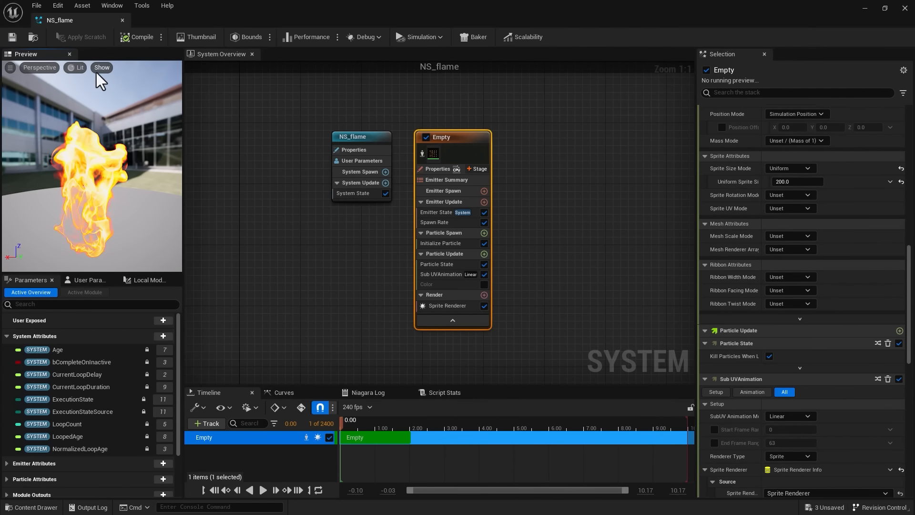
{"action": "left_click", "coordinate": [905, 8]}
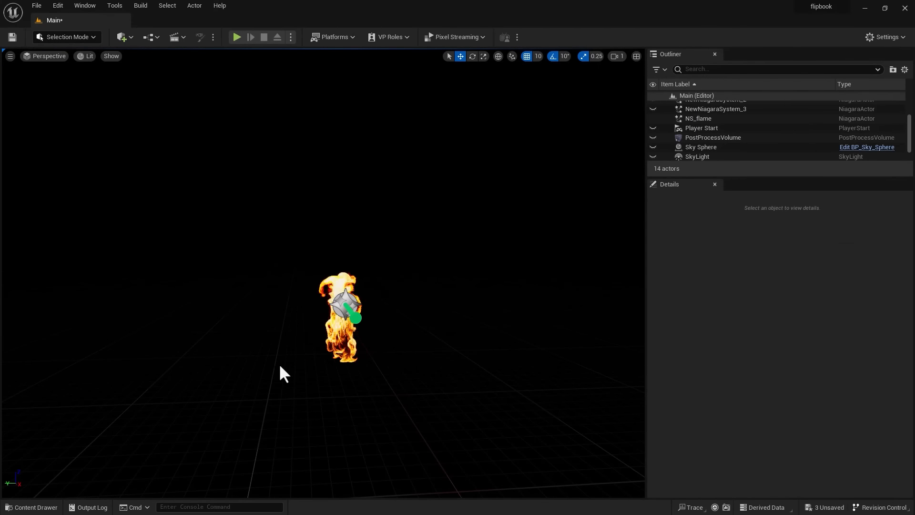
{"action": "right_click_drag", "start_coordinate": [280, 366], "coordinate": [280, 366]}
{"action": "key", "text": "w"}
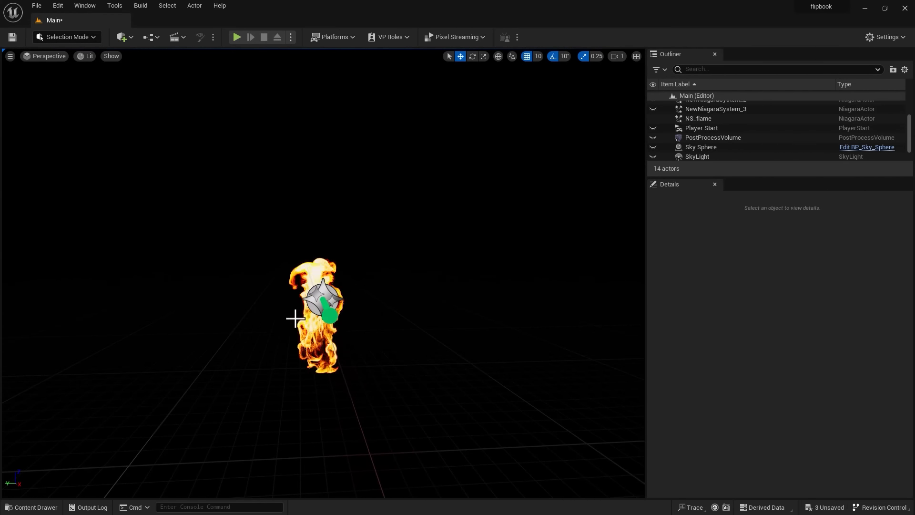
- Switch the level viewport to Game View to hide icons and grid, and examine the flame up close
{"action": "left_click", "coordinate": [322, 301]}
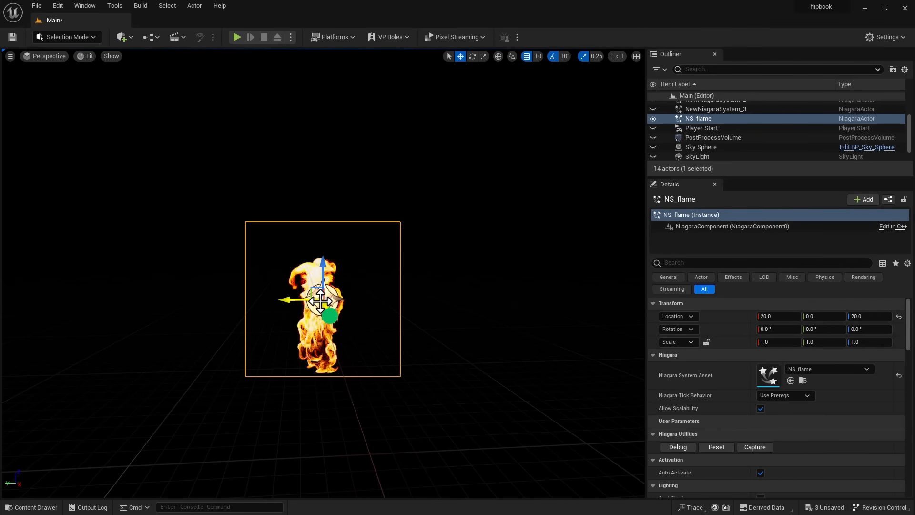
{"action": "left_click", "coordinate": [298, 396]}
{"action": "key", "text": "g"}
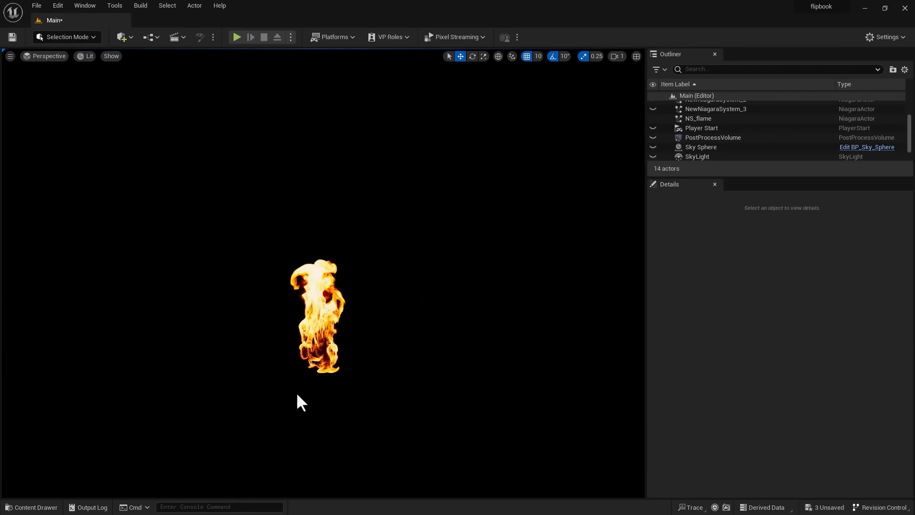
{"action": "mouse_move", "coordinate": [349, 400]}
{"action": "right_mouse_down"}
{"action": "mouse_move", "coordinate": [360, 394]}
{"action": "mouse_move", "coordinate": [354, 412]}
{"action": "mouse_move", "coordinate": [353, 400]}
{"action": "right_mouse_up"}
{"action": "key", "text": "w"}
{"action": "key", "text": "w"}
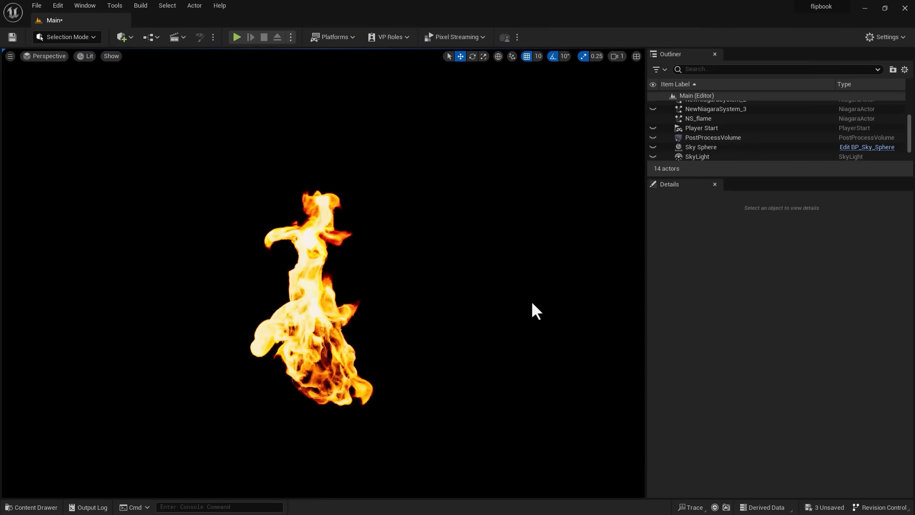
{"action": "mouse_move", "coordinate": [199, 441]}
{"action": "left_mouse_down"}
{"action": "mouse_move", "coordinate": [153, 453]}
{"action": "mouse_move", "coordinate": [238, 444]}
{"action": "mouse_move", "coordinate": [159, 448]}
{"action": "mouse_move", "coordinate": [201, 442]}
{"action": "left_mouse_up"}
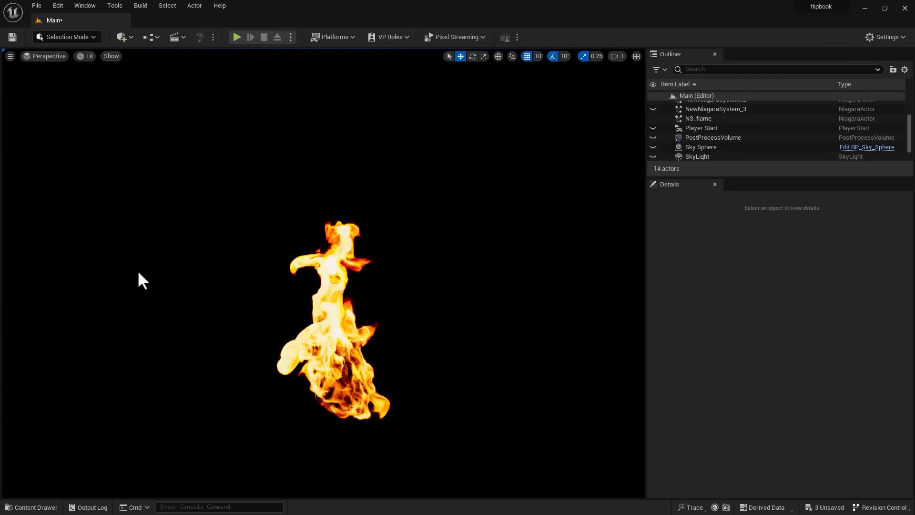
- Place the NS_Candle system beside the flame in the Main level for comparison, and delete it again
{"action": "left_click", "coordinate": [31, 507]}
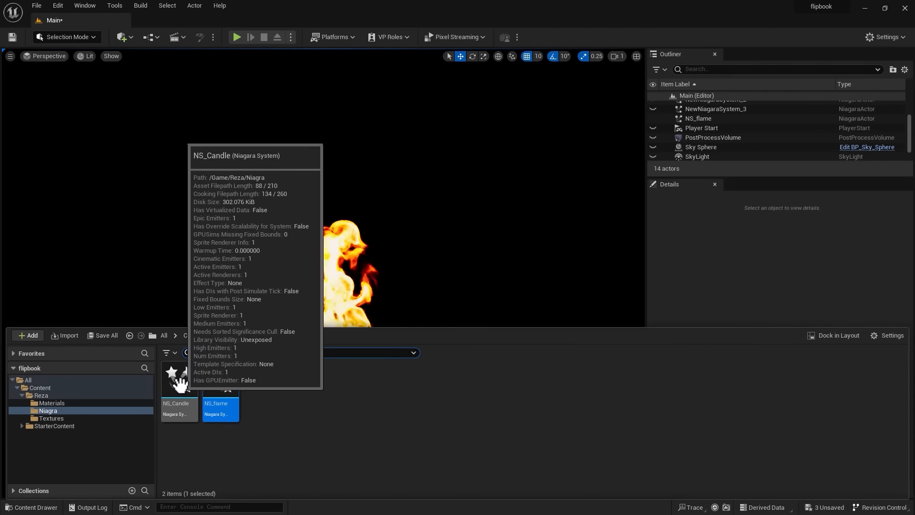
{"action": "left_click_drag", "start_coordinate": [180, 381], "coordinate": [130, 337]}
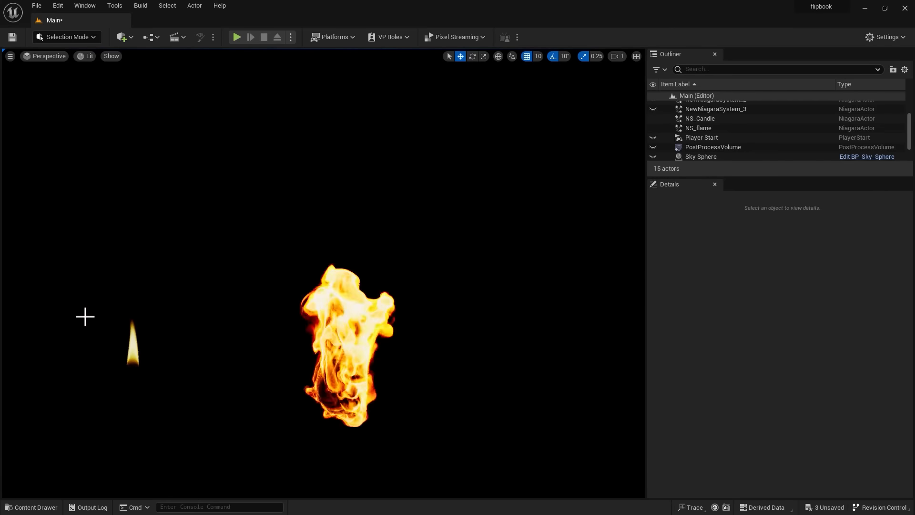
{"action": "left_click", "coordinate": [129, 347]}
{"action": "key", "text": "Delete"}
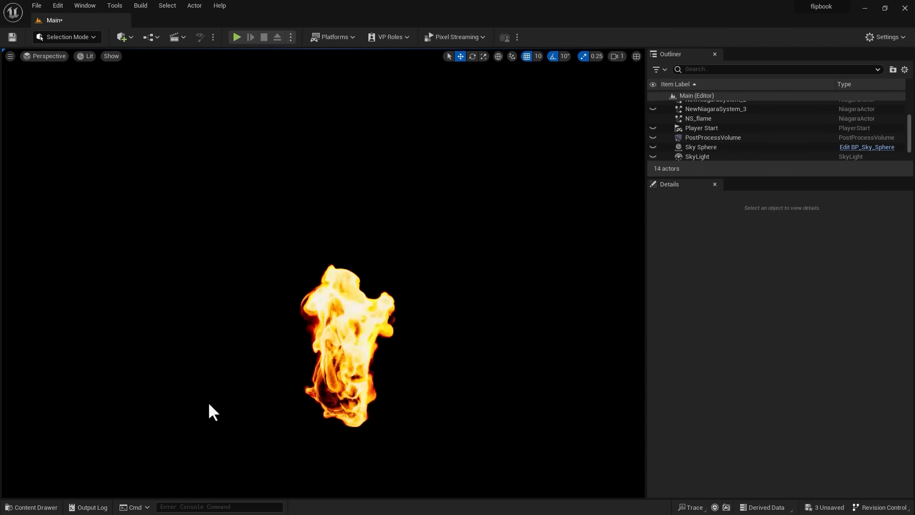